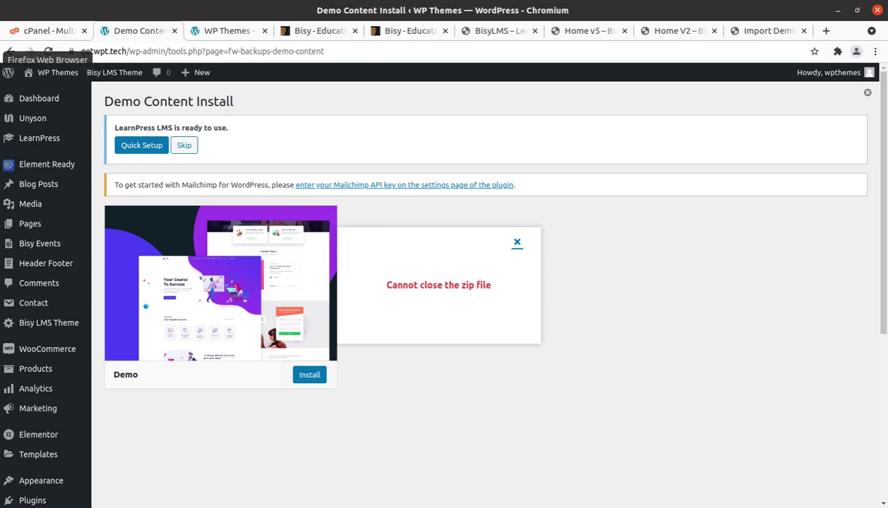
Switch to Firefox and open the demo site's Home V2 page.
{"action": "left_click", "coordinate": [7, 56]}
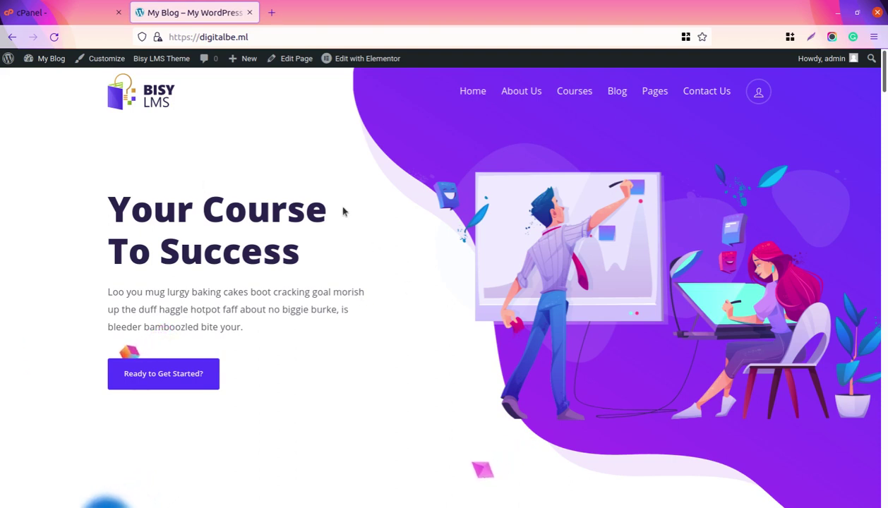
{"action": "mouse_move", "coordinate": [472, 91]}
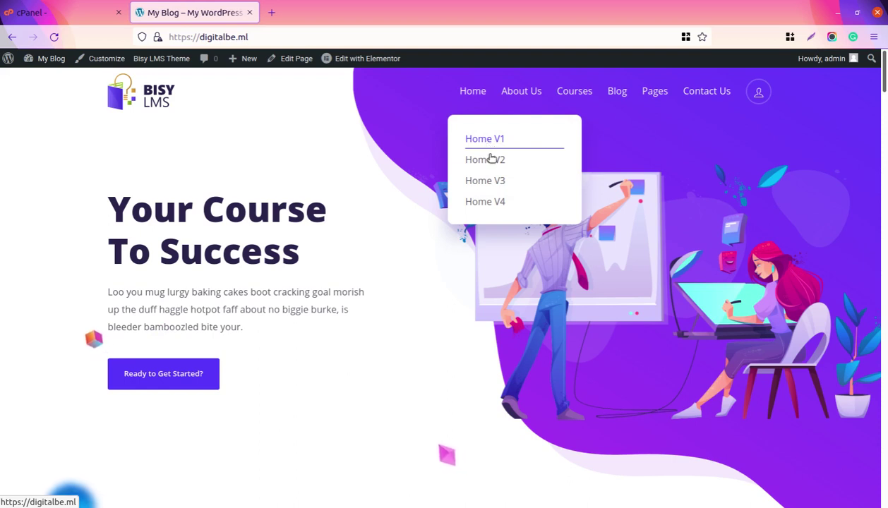
{"action": "left_click", "coordinate": [486, 162]}
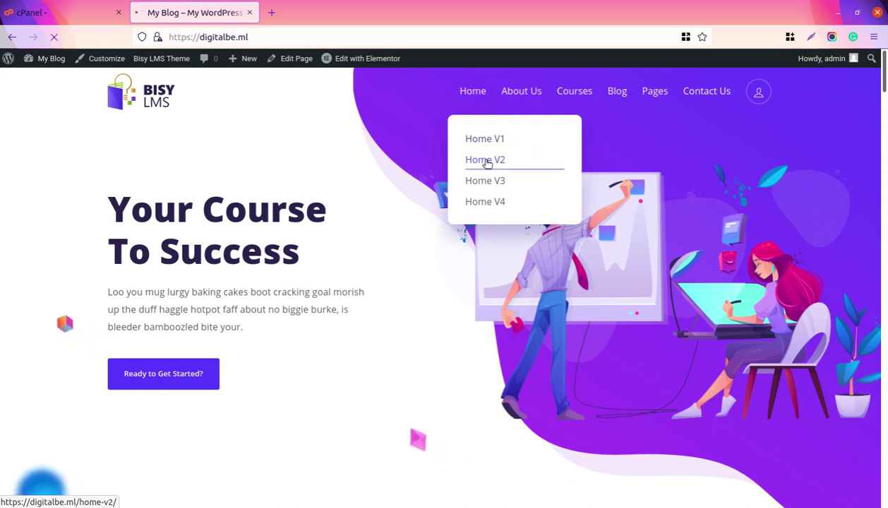
{"action": "mouse_move", "coordinate": [248, 74]}
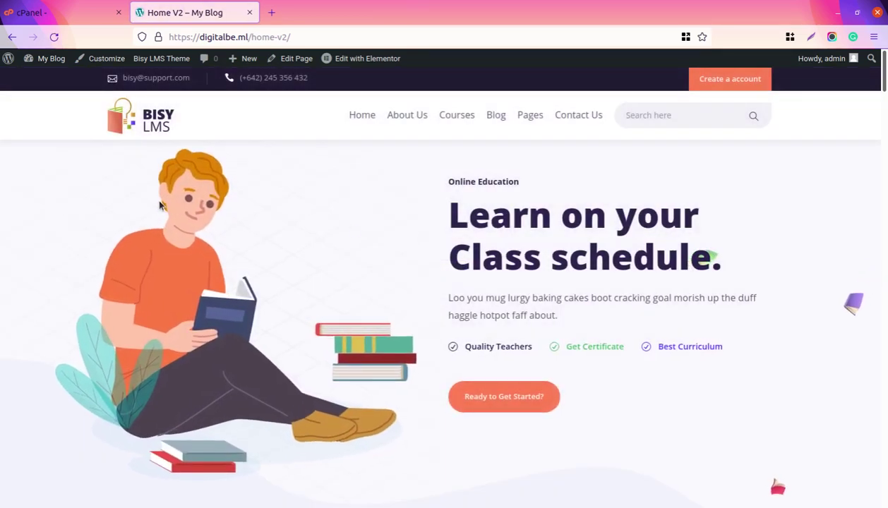
Open the site's Home V3 page and look at its hero section.
{"action": "mouse_move", "coordinate": [365, 117]}
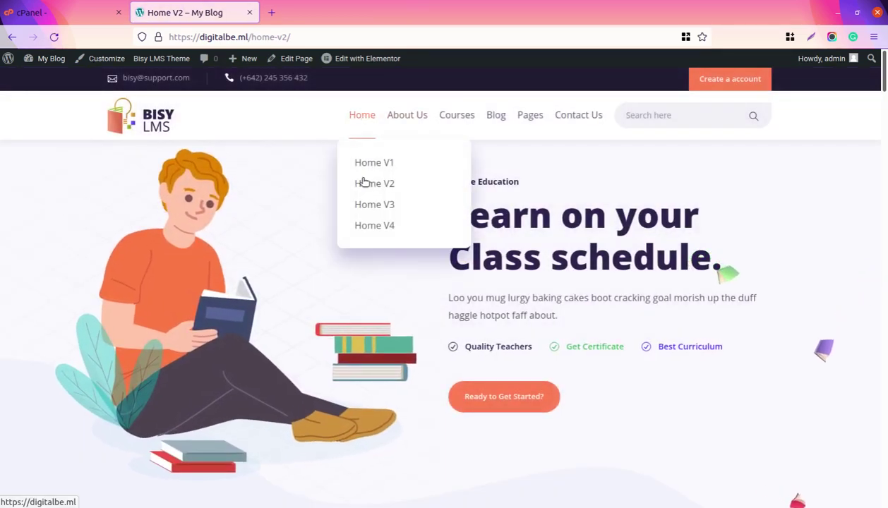
{"action": "left_click", "coordinate": [364, 211]}
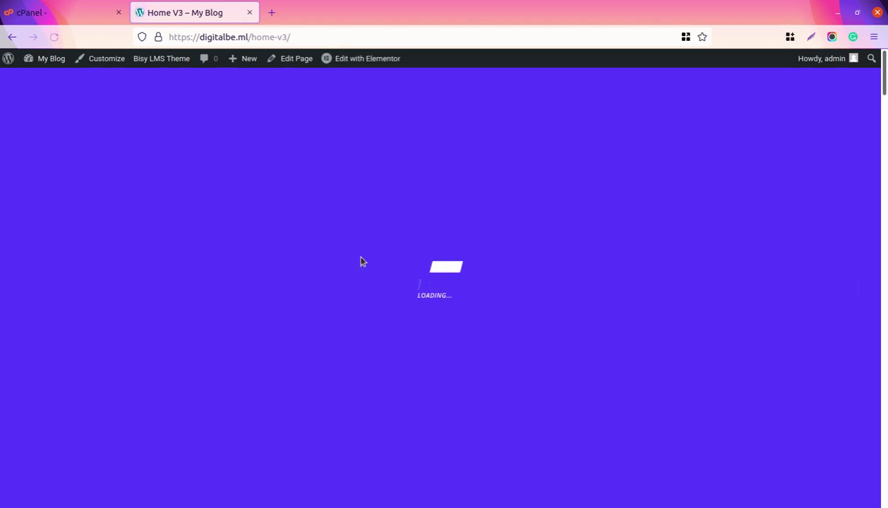
{"action": "scroll", "coordinate": [406, 293], "scroll_direction": "down", "scroll_amount": 2}
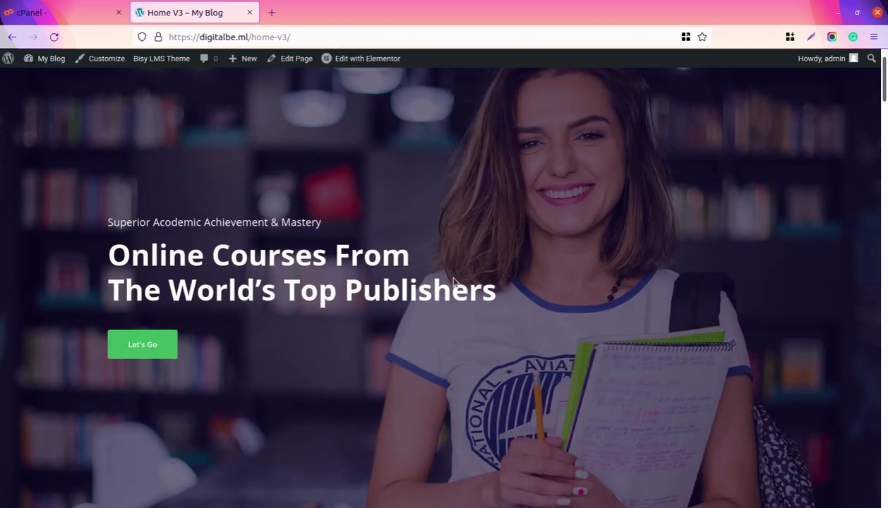
Go to the WordPress dashboard and start the required WooCommerce database update.
{"action": "mouse_move", "coordinate": [50, 67]}
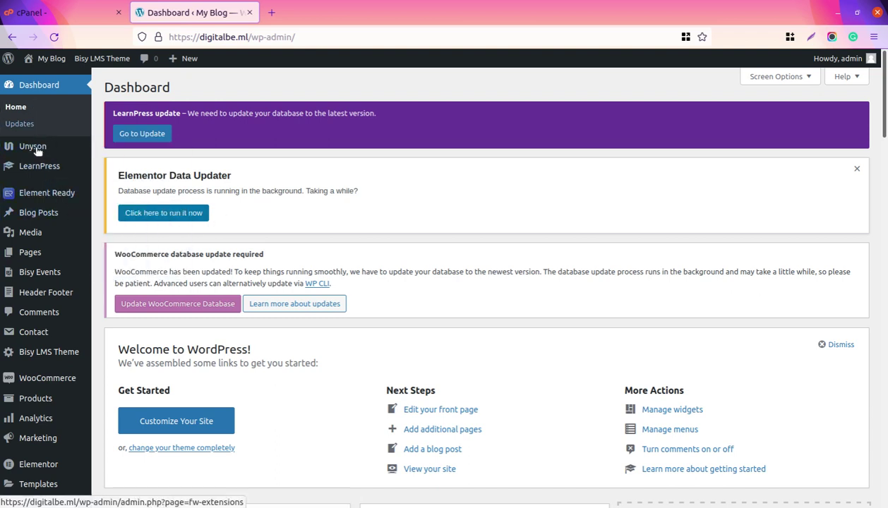
{"action": "mouse_move", "coordinate": [37, 151]}
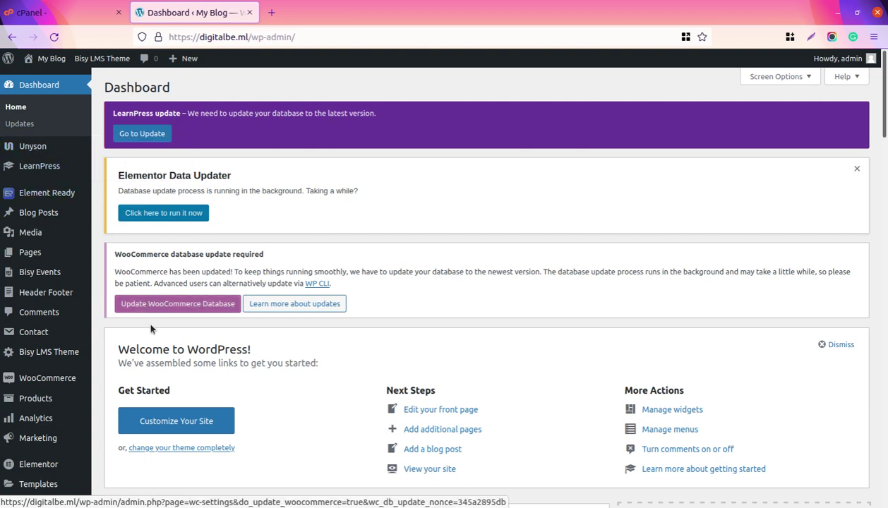
{"action": "left_click", "coordinate": [166, 310]}
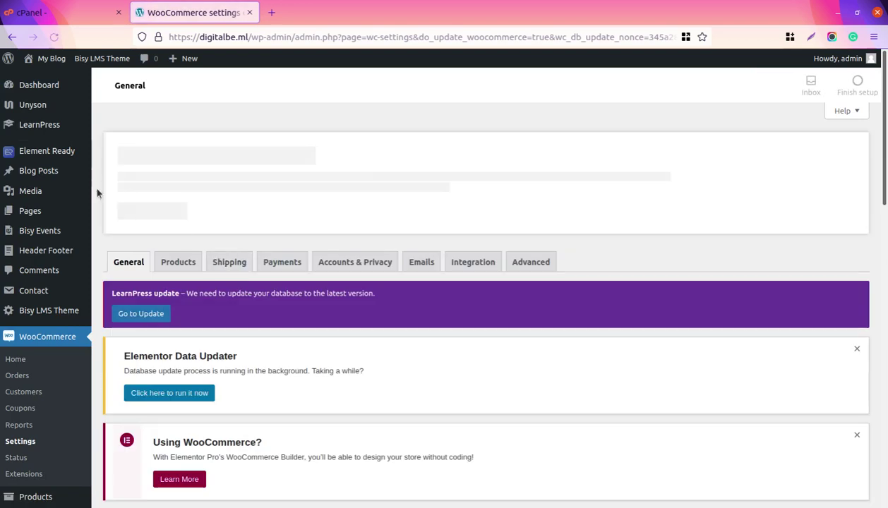
Return to the dashboard, open the LearnPress course list in a new tab and look through the courses.
{"action": "mouse_move", "coordinate": [37, 89]}
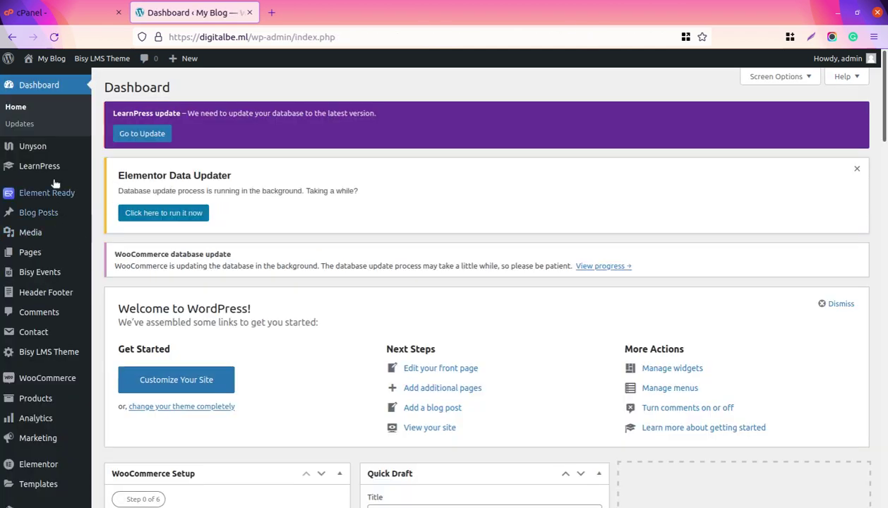
{"action": "mouse_move", "coordinate": [44, 166]}
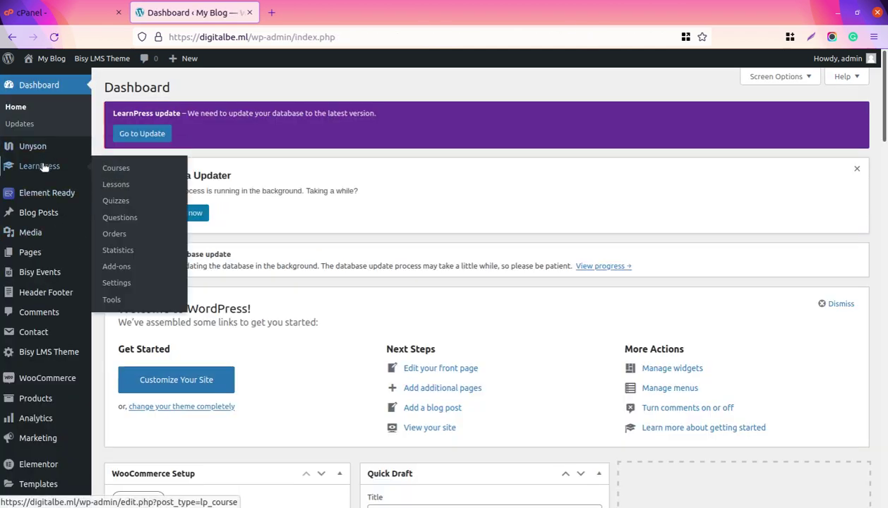
{"action": "middle_click", "coordinate": [117, 169]}
{"action": "left_click", "coordinate": [331, 13]}
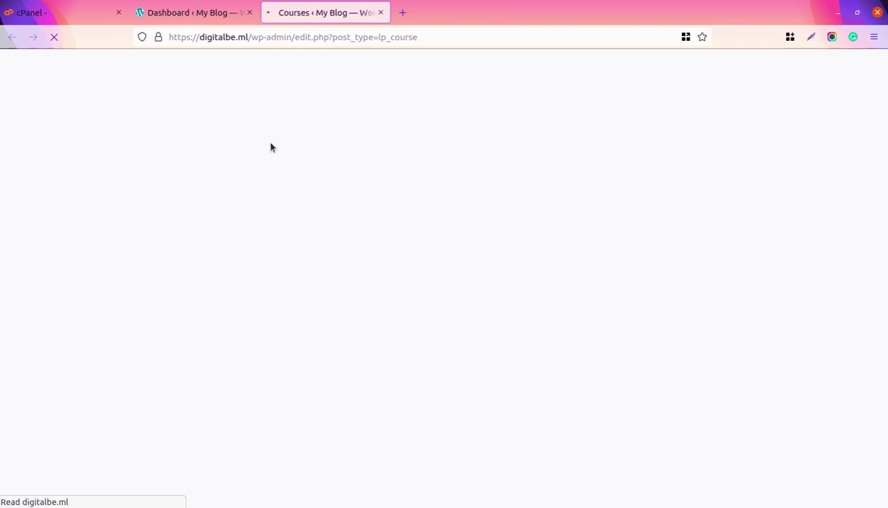
{"action": "scroll", "coordinate": [247, 324], "scroll_direction": "down", "scroll_amount": 5}
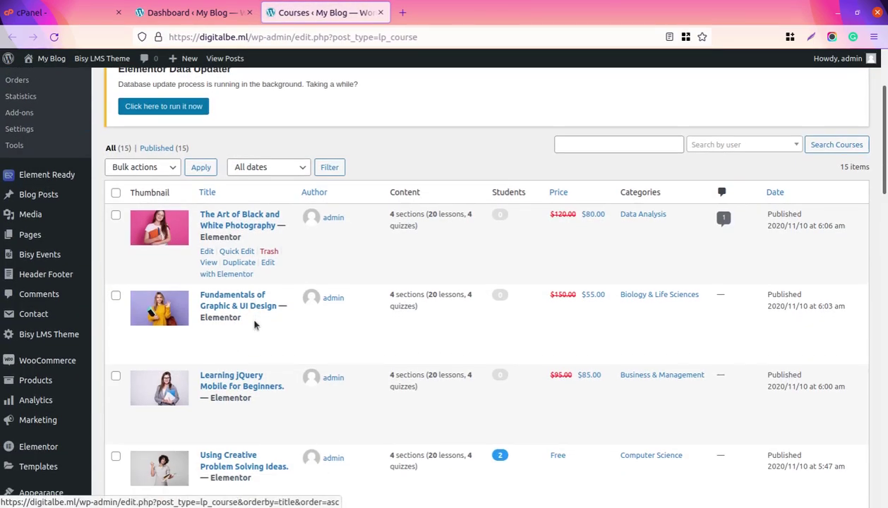
{"action": "scroll", "coordinate": [248, 328], "scroll_direction": "up", "scroll_amount": 5}
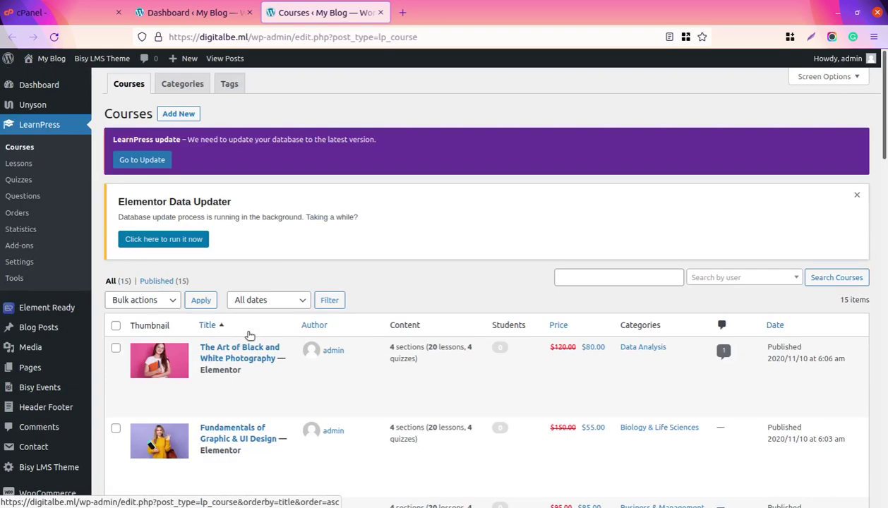
Dismiss the Elementor Data Updater notice above the course list.
{"action": "left_click", "coordinate": [857, 198]}
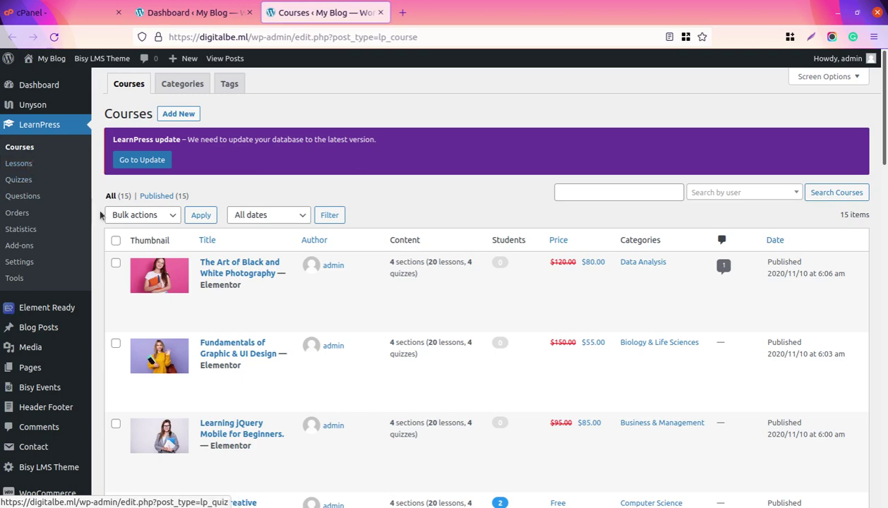
{"action": "scroll", "coordinate": [286, 274], "scroll_direction": "down", "scroll_amount": 3}
{"action": "scroll", "coordinate": [269, 276], "scroll_direction": "up", "scroll_amount": 3}
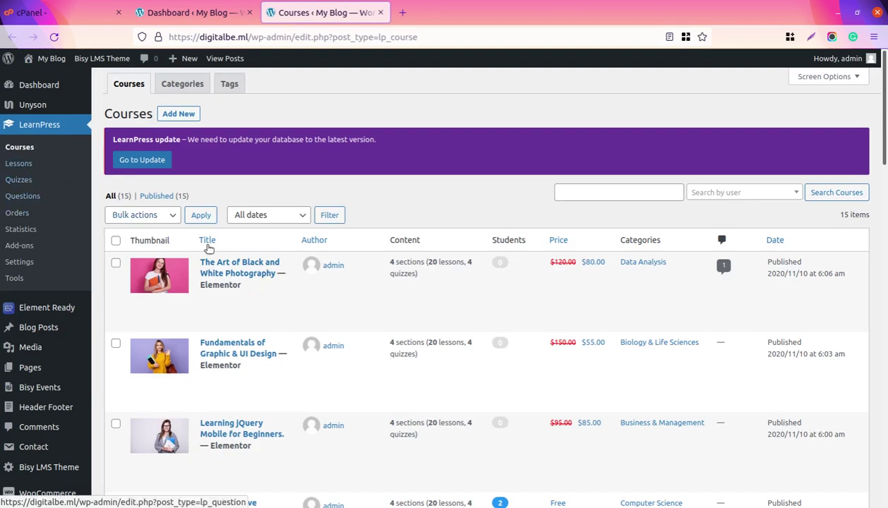
Open the course "The Art of Black and White Photography" for editing in a new tab.
{"action": "mouse_move", "coordinate": [212, 303]}
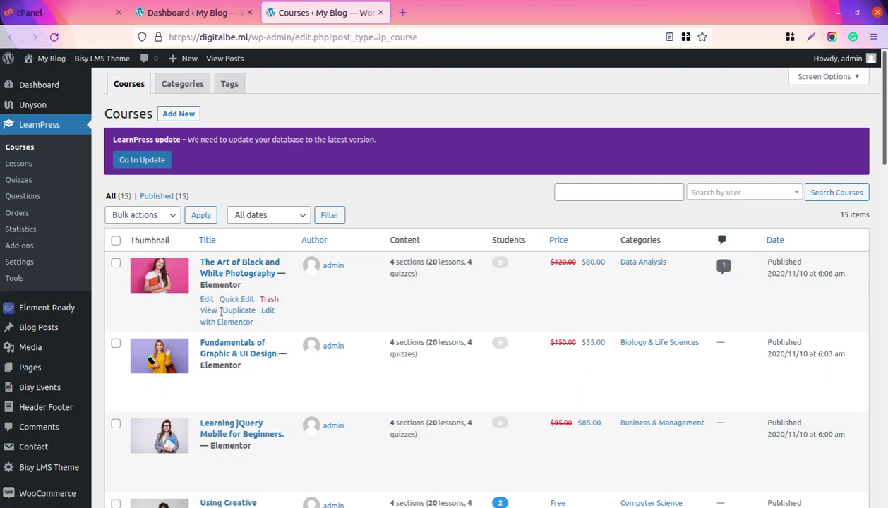
{"action": "middle_click", "coordinate": [206, 297]}
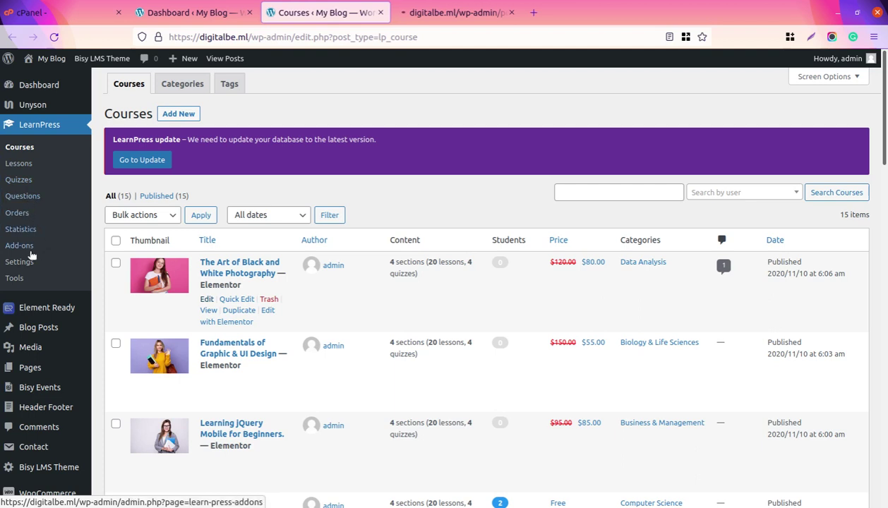
{"action": "left_click", "coordinate": [438, 16]}
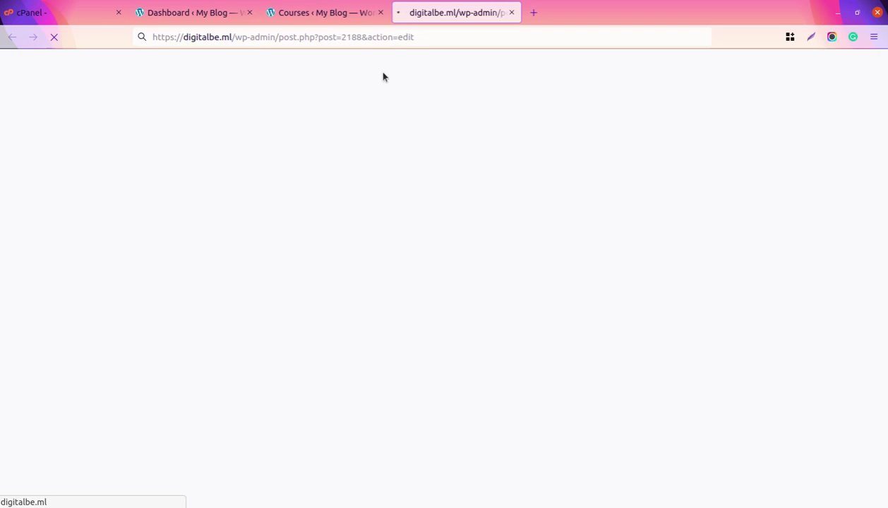
{"action": "left_click", "coordinate": [344, 15]}
{"action": "scroll", "coordinate": [266, 266], "scroll_direction": "down", "scroll_amount": 2}
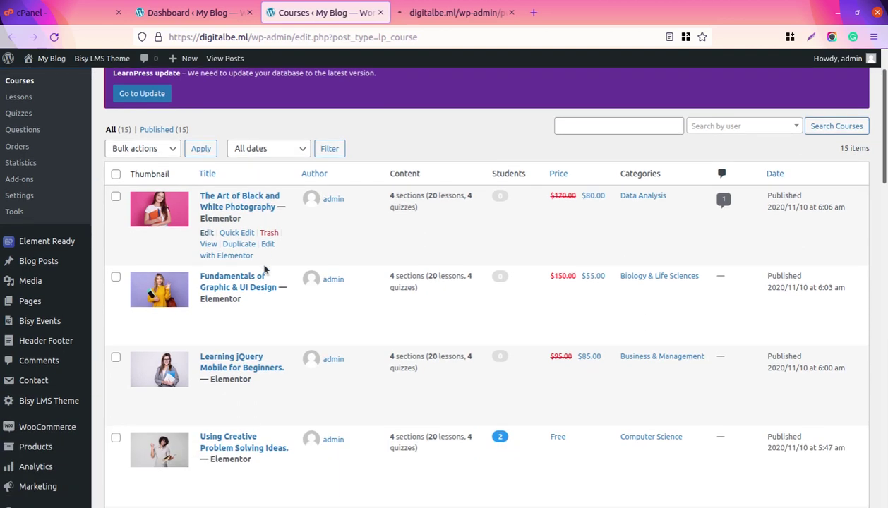
{"action": "left_click", "coordinate": [444, 21]}
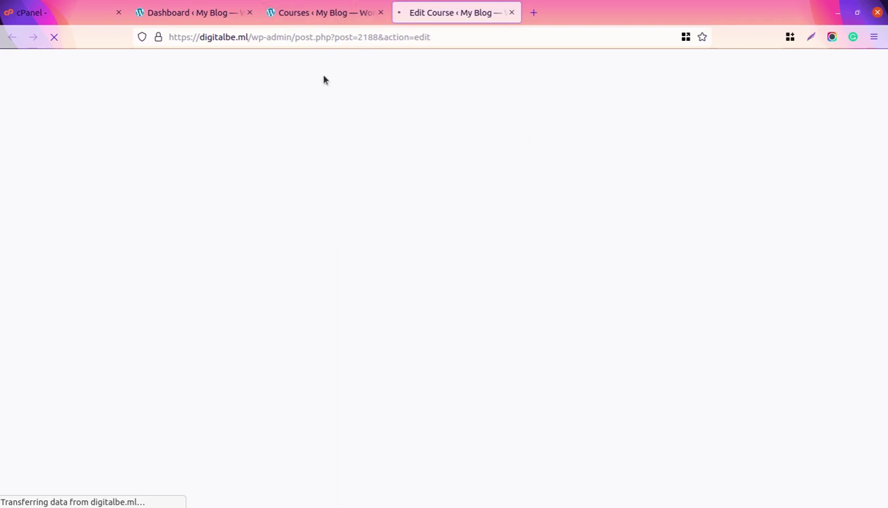
Examine the course's curriculum sections, course settings, excerpt, discussion and comments areas.
{"action": "scroll", "coordinate": [370, 238], "scroll_direction": "down", "scroll_amount": 4}
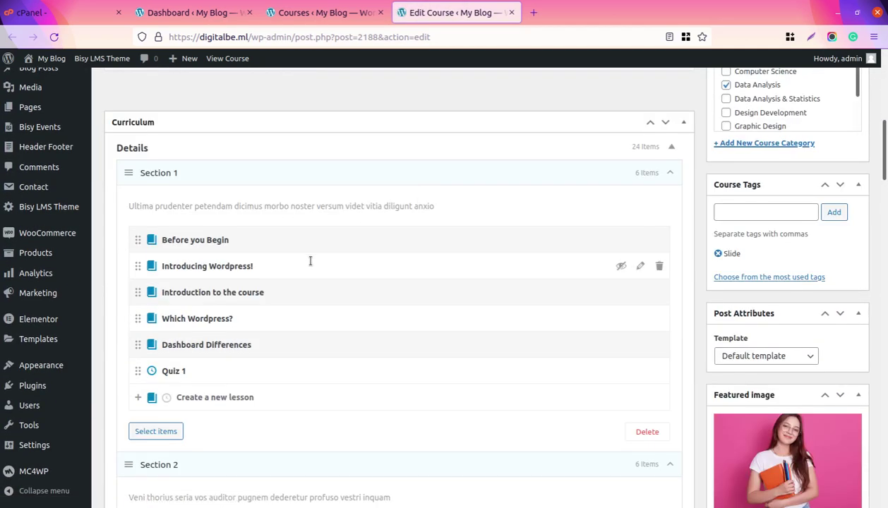
{"action": "scroll", "coordinate": [210, 303], "scroll_direction": "down", "scroll_amount": 3}
{"action": "scroll", "coordinate": [210, 304], "scroll_direction": "up", "scroll_amount": 4}
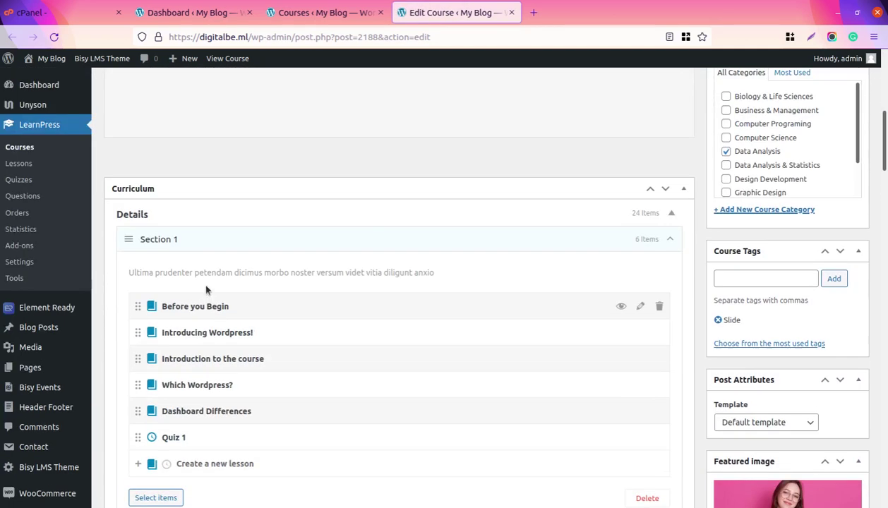
{"action": "scroll", "coordinate": [247, 268], "scroll_direction": "down", "scroll_amount": 3}
{"action": "scroll", "coordinate": [245, 270], "scroll_direction": "down", "scroll_amount": 12}
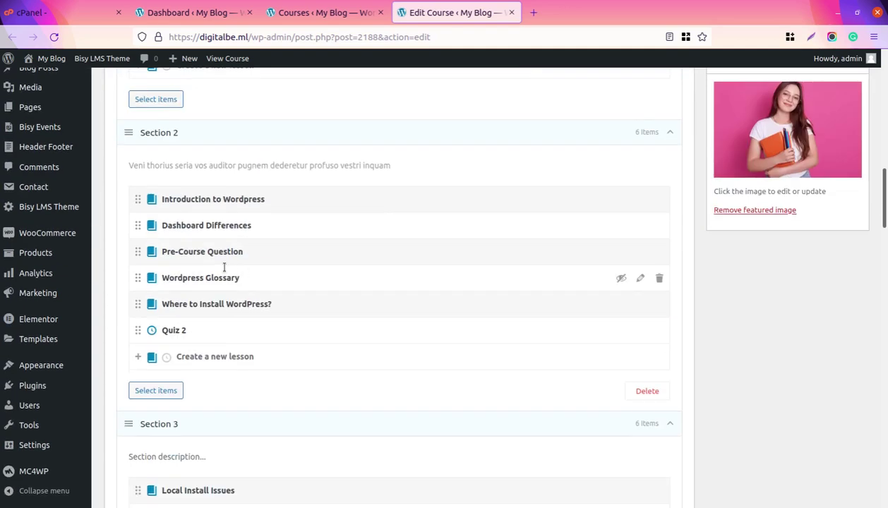
{"action": "scroll", "coordinate": [224, 268], "scroll_direction": "down", "scroll_amount": 3}
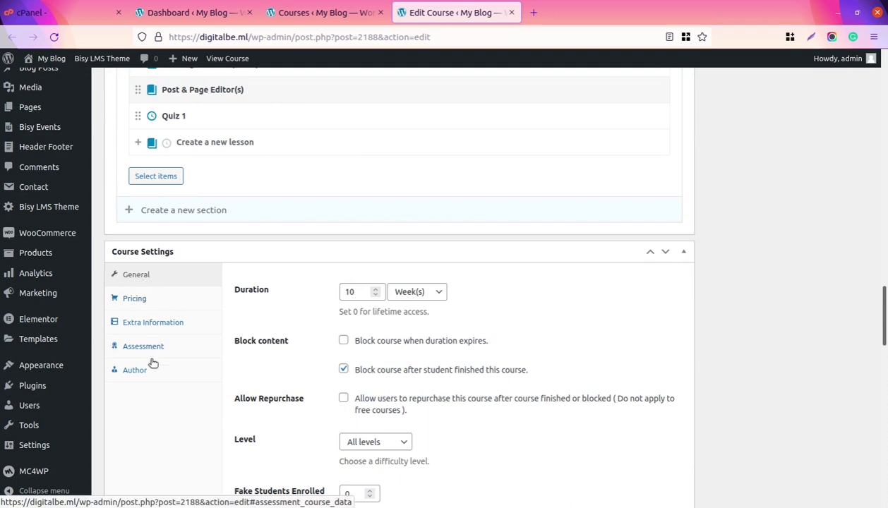
{"action": "scroll", "coordinate": [358, 363], "scroll_direction": "down", "scroll_amount": 9}
{"action": "scroll", "coordinate": [358, 362], "scroll_direction": "down", "scroll_amount": 2}
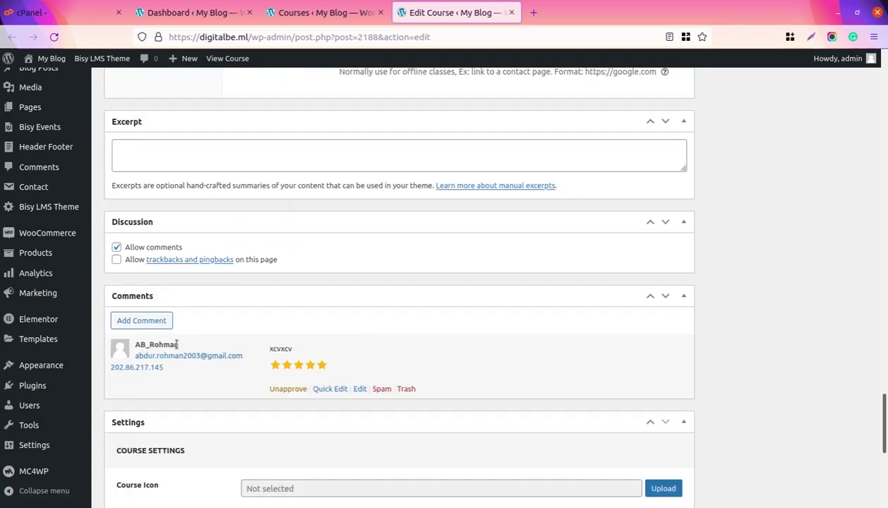
{"action": "scroll", "coordinate": [284, 344], "scroll_direction": "down", "scroll_amount": 5}
{"action": "scroll", "coordinate": [284, 344], "scroll_direction": "up", "scroll_amount": 6}
{"action": "scroll", "coordinate": [284, 345], "scroll_direction": "up", "scroll_amount": 15}
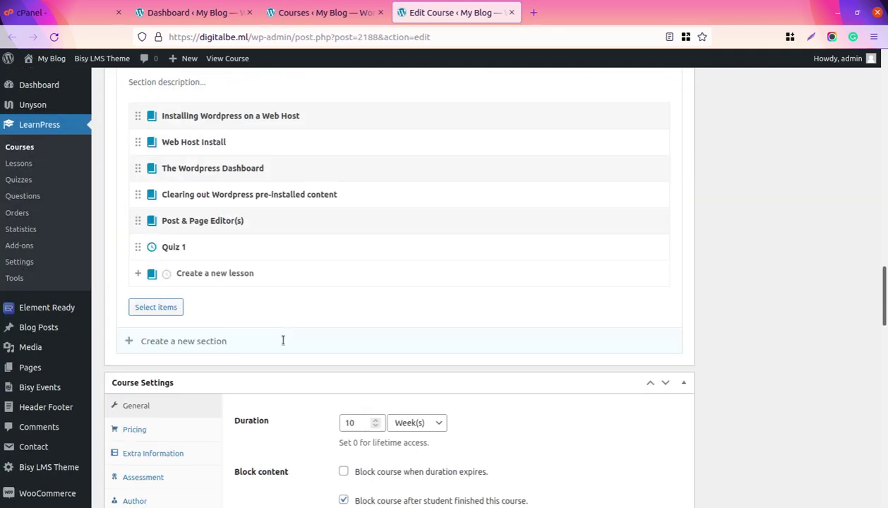
{"action": "scroll", "coordinate": [283, 344], "scroll_direction": "up", "scroll_amount": 3}
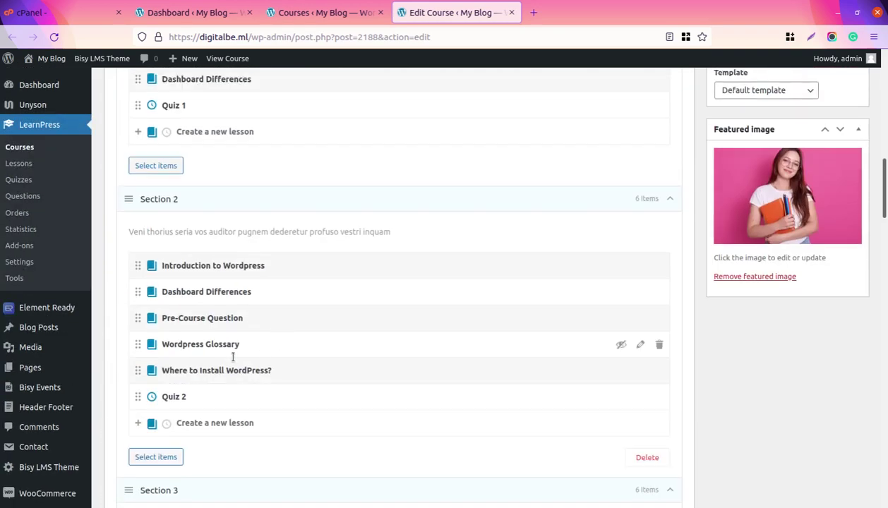
Open the Element Ready dashboard page in place of the course editor and close the course list tab.
{"action": "mouse_move", "coordinate": [64, 308]}
{"action": "left_click", "coordinate": [118, 315]}
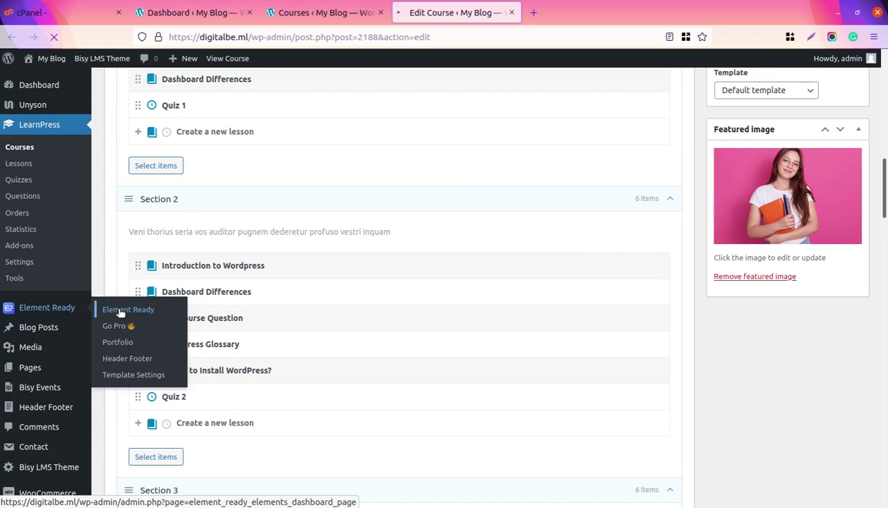
{"action": "left_click", "coordinate": [381, 12]}
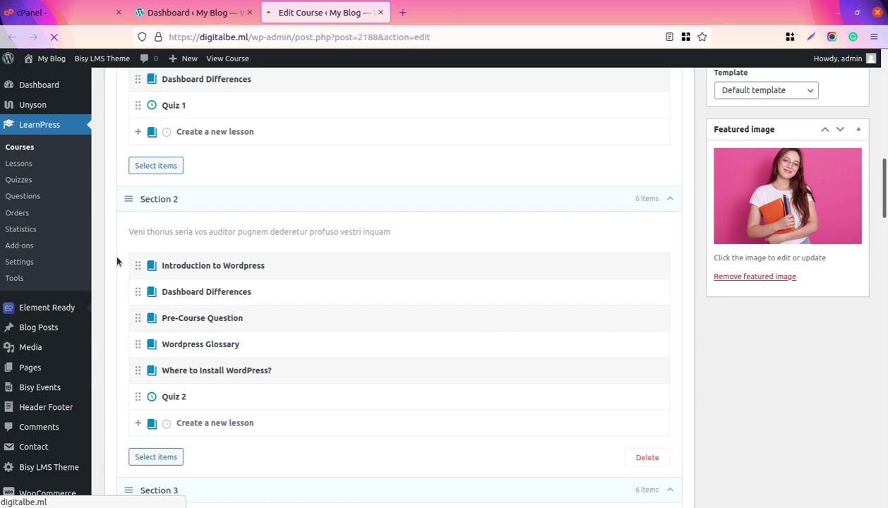
Look through the Element Ready dashboard's builder overview, video, documentation and support sections.
{"action": "scroll", "coordinate": [85, 303], "scroll_direction": "down", "scroll_amount": 2}
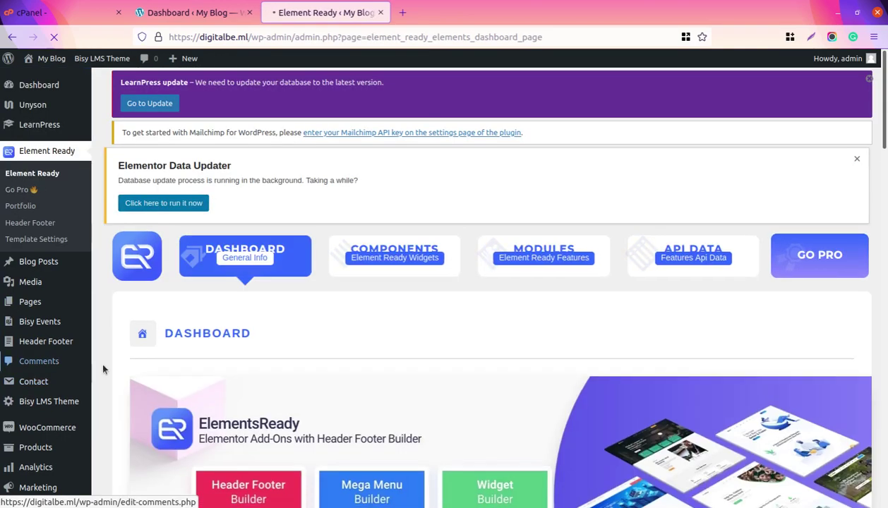
{"action": "scroll", "coordinate": [305, 338], "scroll_direction": "down", "scroll_amount": 7}
{"action": "scroll", "coordinate": [304, 338], "scroll_direction": "down", "scroll_amount": 7}
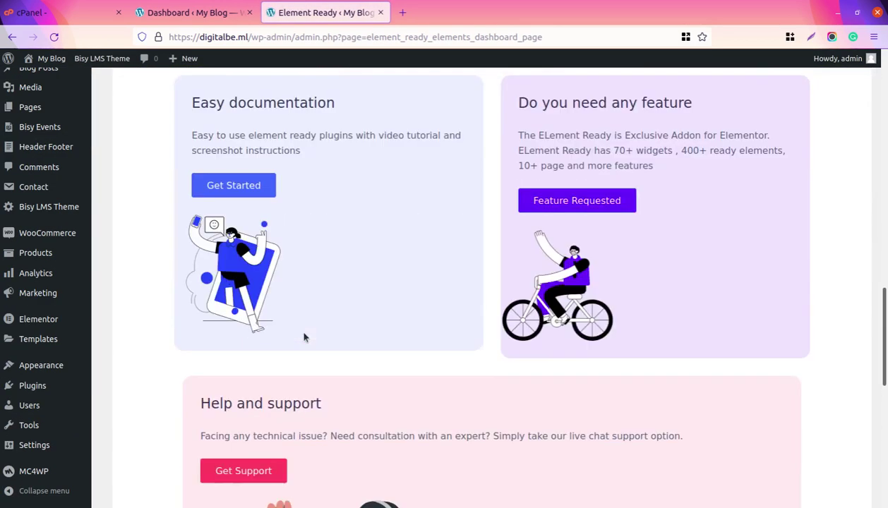
{"action": "scroll", "coordinate": [304, 337], "scroll_direction": "up", "scroll_amount": 12}
{"action": "scroll", "coordinate": [304, 338], "scroll_direction": "up", "scroll_amount": 2}
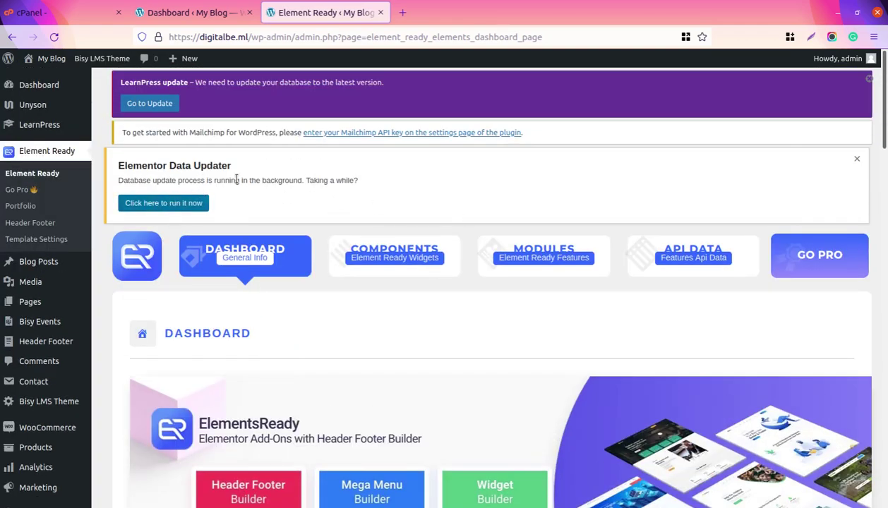
{"action": "scroll", "coordinate": [237, 180], "scroll_direction": "down", "scroll_amount": 10}
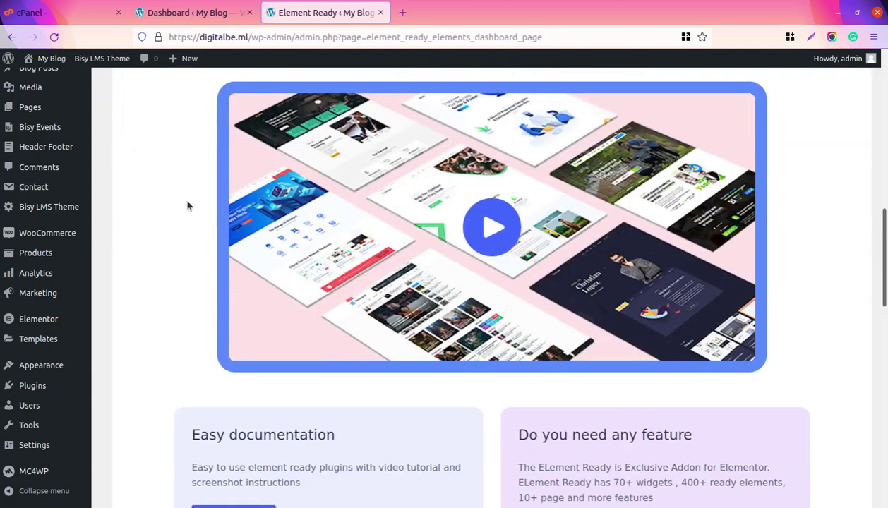
Open the Bisy Events list in place of the Element Ready dashboard.
{"action": "scroll", "coordinate": [63, 224], "scroll_direction": "up", "scroll_amount": 3}
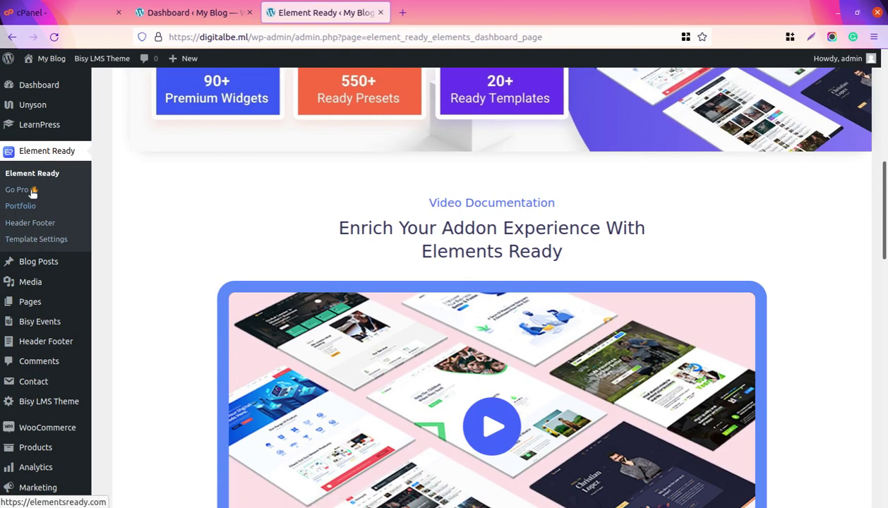
{"action": "mouse_move", "coordinate": [47, 323]}
{"action": "left_click", "coordinate": [128, 326]}
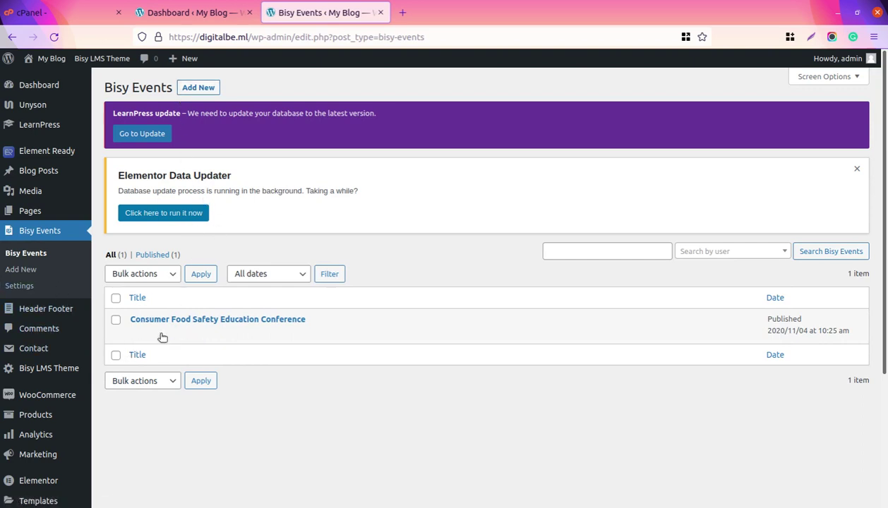
{"action": "mouse_move", "coordinate": [156, 335]}
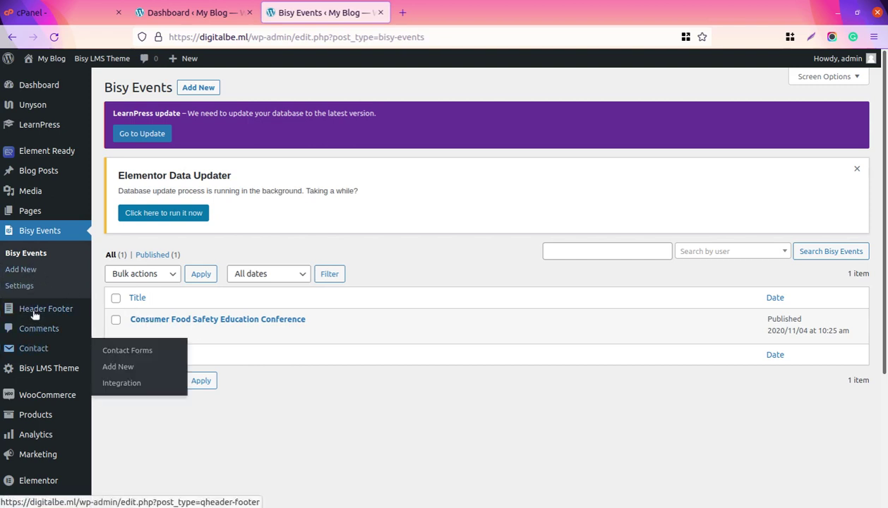
Open the Header Footer list and look over its entries.
{"action": "mouse_move", "coordinate": [34, 314]}
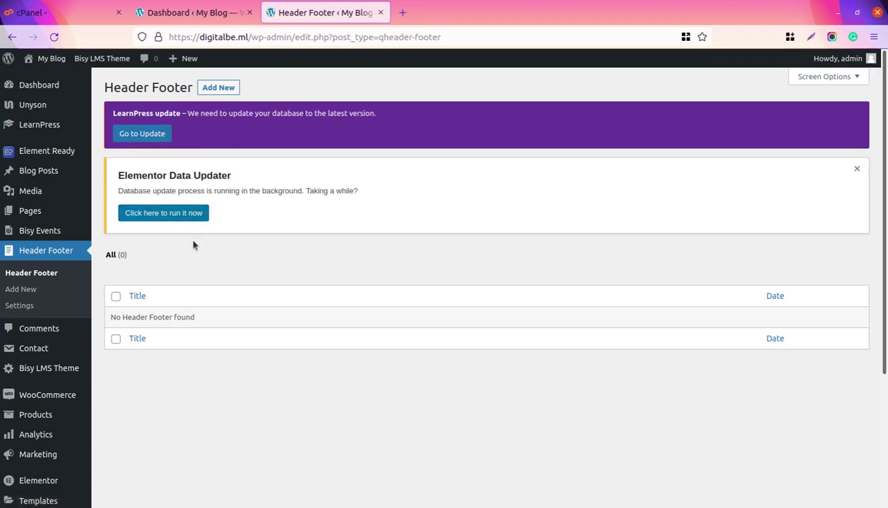
{"action": "scroll", "coordinate": [189, 240], "scroll_direction": "down", "scroll_amount": 3}
{"action": "scroll", "coordinate": [199, 237], "scroll_direction": "up", "scroll_amount": 3}
Open the Bisy LMS Theme options and examine the General settings for blog title, breadcrumb and contact form.
{"action": "scroll", "coordinate": [192, 233], "scroll_direction": "down", "scroll_amount": 2}
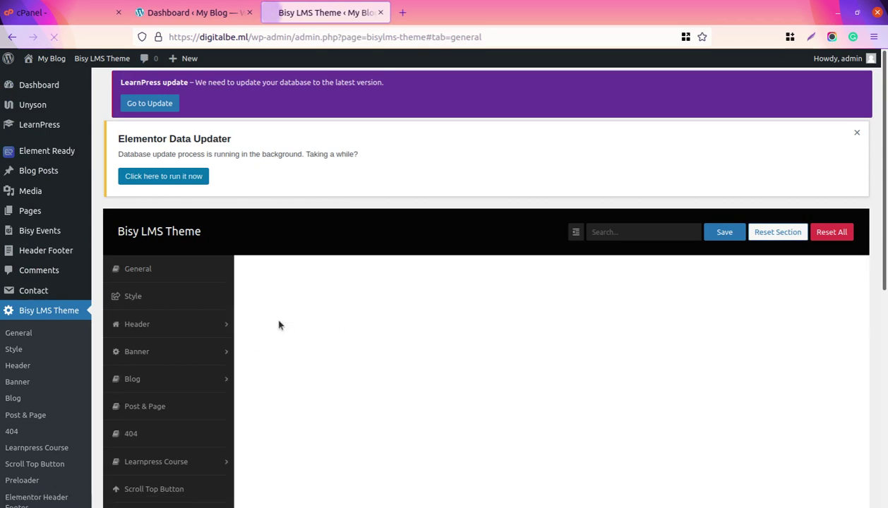
{"action": "scroll", "coordinate": [354, 337], "scroll_direction": "down", "scroll_amount": 2}
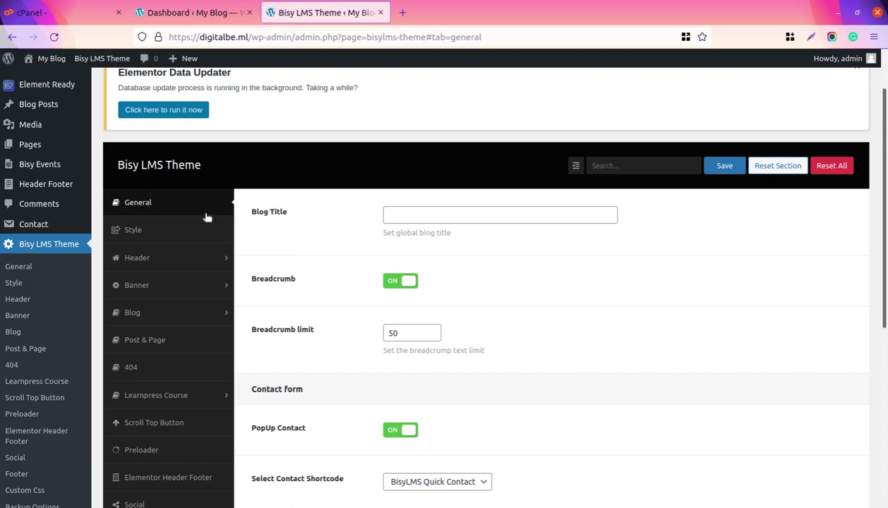
{"action": "scroll", "coordinate": [346, 226], "scroll_direction": "down", "scroll_amount": 2}
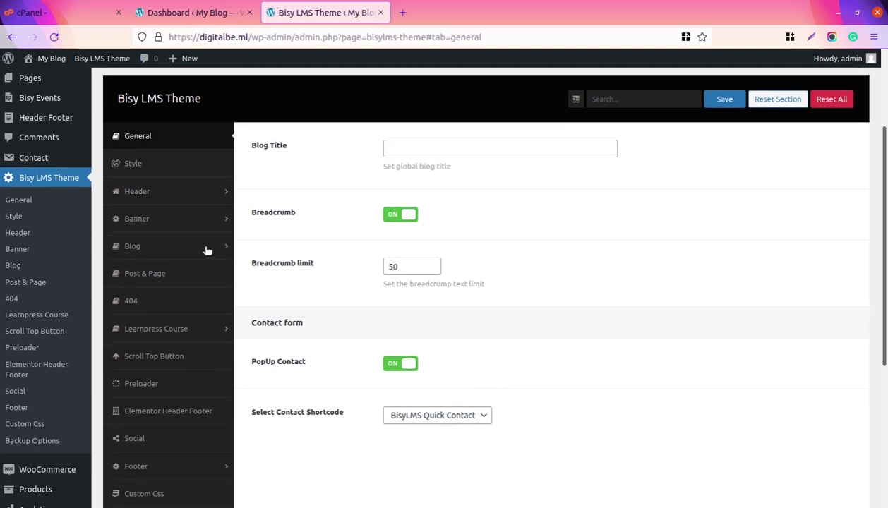
Open the theme's Style options and examine the body background, color and heading font settings.
{"action": "left_click", "coordinate": [138, 167]}
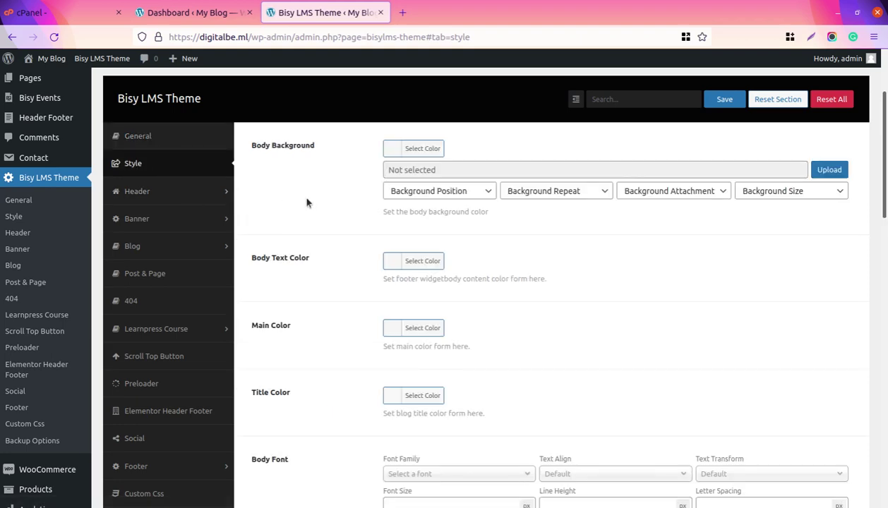
{"action": "scroll", "coordinate": [364, 298], "scroll_direction": "down", "scroll_amount": 5}
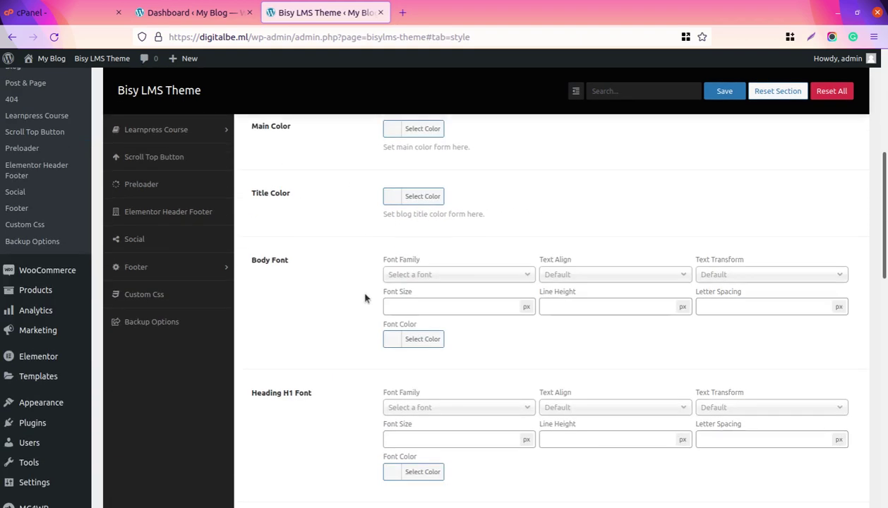
{"action": "scroll", "coordinate": [365, 298], "scroll_direction": "down", "scroll_amount": 4}
{"action": "scroll", "coordinate": [365, 298], "scroll_direction": "down", "scroll_amount": 10}
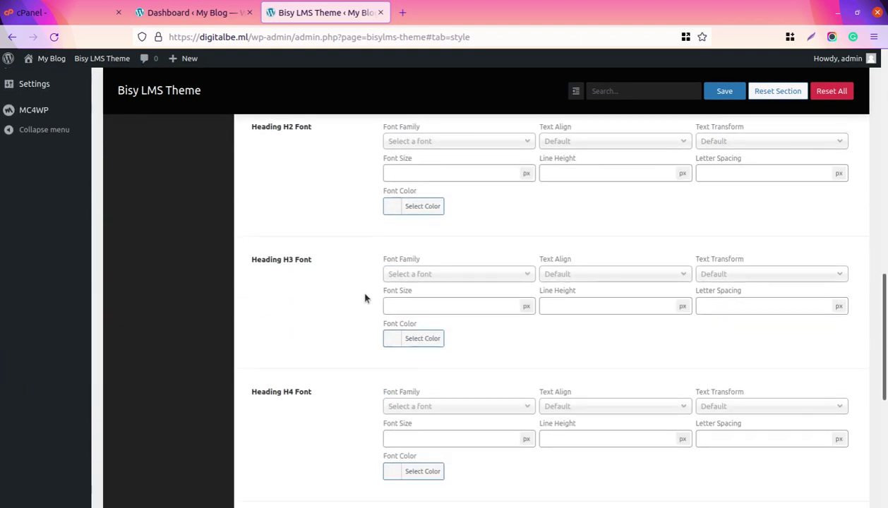
{"action": "scroll", "coordinate": [365, 298], "scroll_direction": "up", "scroll_amount": 8}
{"action": "scroll", "coordinate": [364, 298], "scroll_direction": "up", "scroll_amount": 12}
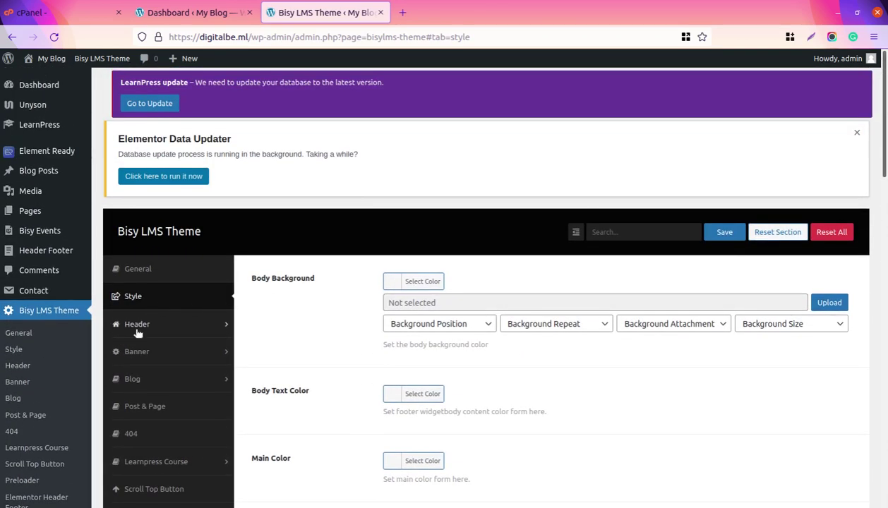
Open the theme's Header options and examine the header style, search, CTA, user account and button styling settings.
{"action": "left_click", "coordinate": [137, 326]}
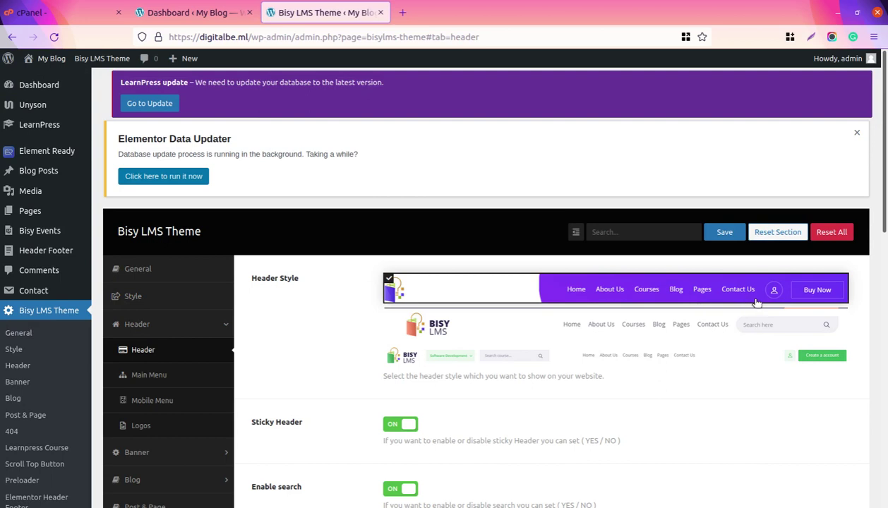
{"action": "scroll", "coordinate": [531, 362], "scroll_direction": "down", "scroll_amount": 2}
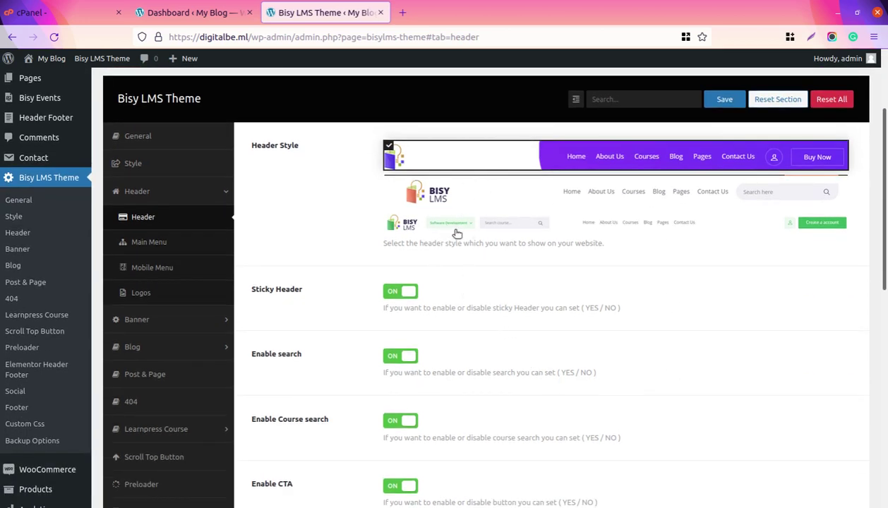
{"action": "scroll", "coordinate": [350, 307], "scroll_direction": "down", "scroll_amount": 2}
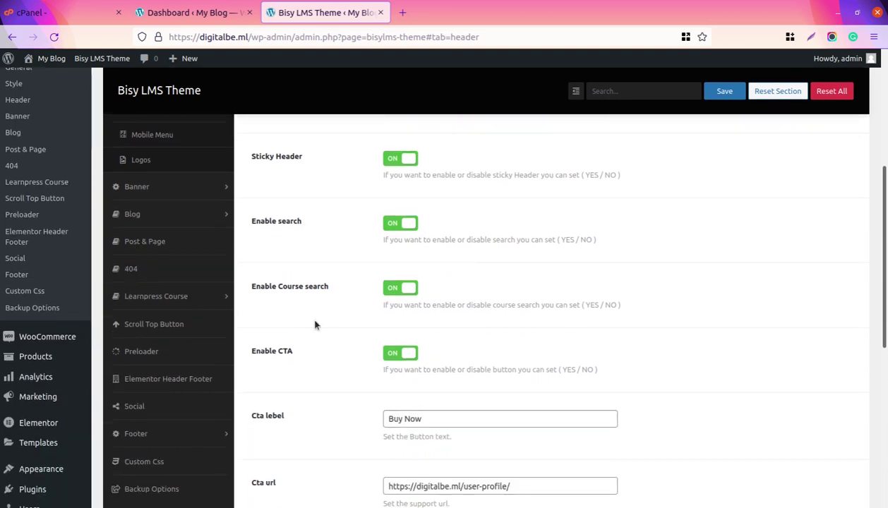
{"action": "scroll", "coordinate": [324, 346], "scroll_direction": "down", "scroll_amount": 2}
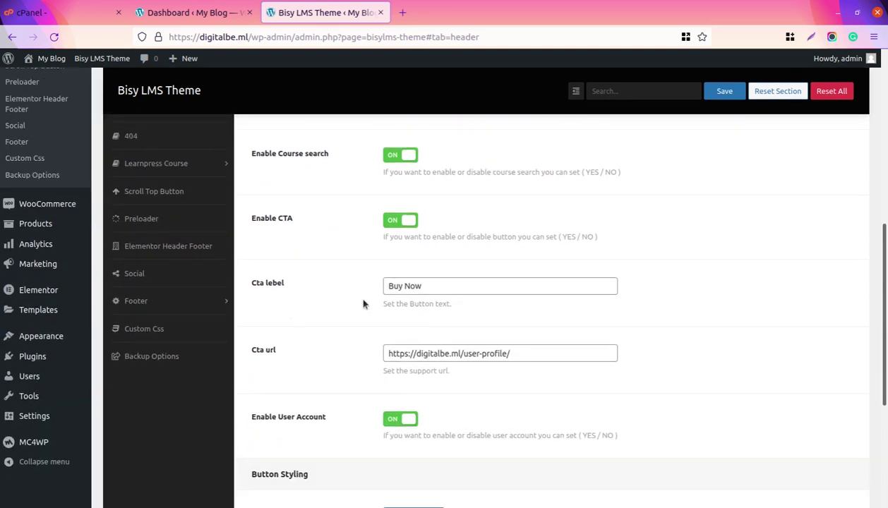
{"action": "scroll", "coordinate": [359, 388], "scroll_direction": "down", "scroll_amount": 2}
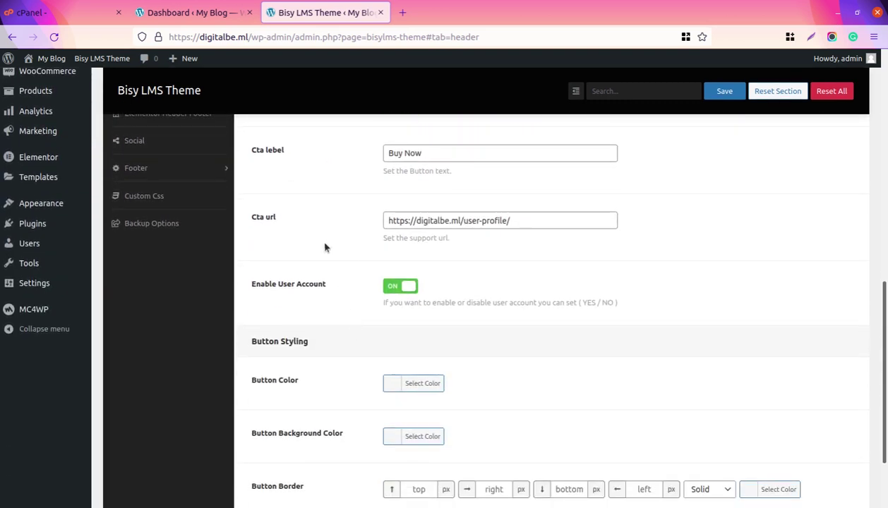
{"action": "scroll", "coordinate": [343, 345], "scroll_direction": "down", "scroll_amount": 2}
{"action": "scroll", "coordinate": [343, 344], "scroll_direction": "up", "scroll_amount": 6}
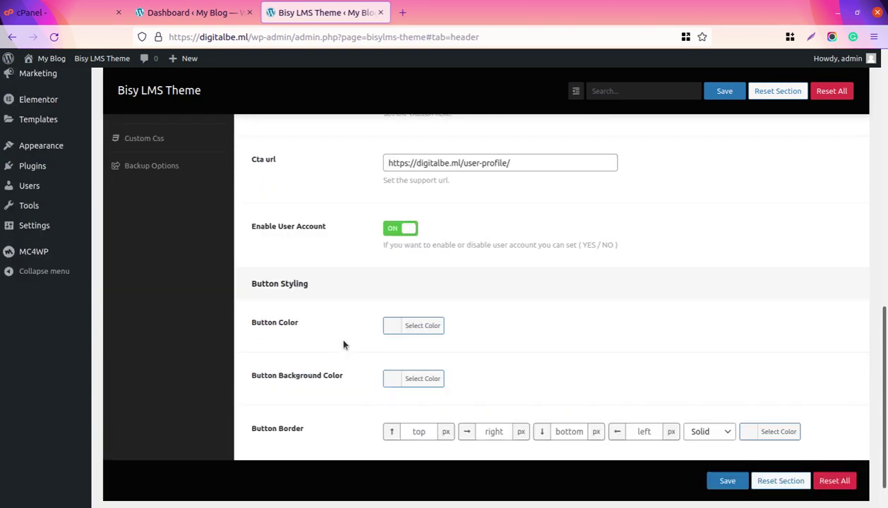
{"action": "scroll", "coordinate": [343, 345], "scroll_direction": "up", "scroll_amount": 4}
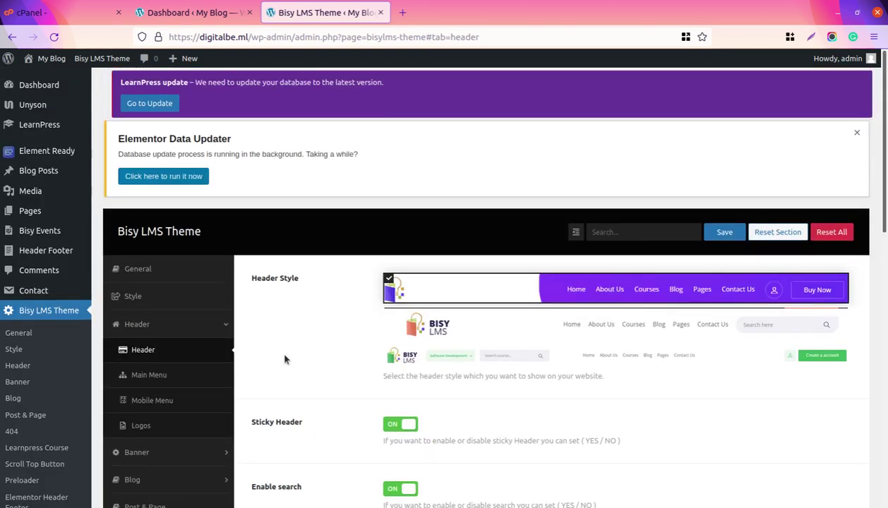
Open the header's Main Menu options and examine the menu background, sticky and dropdown color settings.
{"action": "left_click", "coordinate": [166, 378]}
{"action": "scroll", "coordinate": [315, 361], "scroll_direction": "down", "scroll_amount": 2}
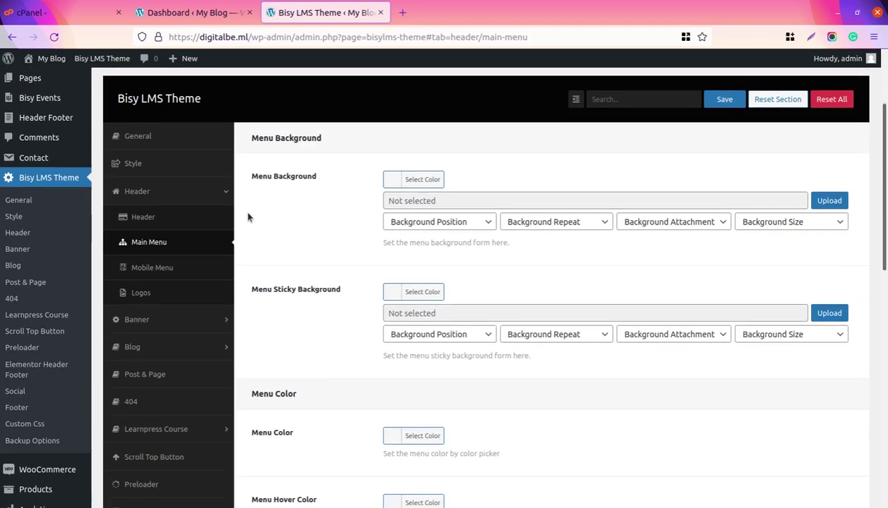
{"action": "scroll", "coordinate": [336, 380], "scroll_direction": "down", "scroll_amount": 5}
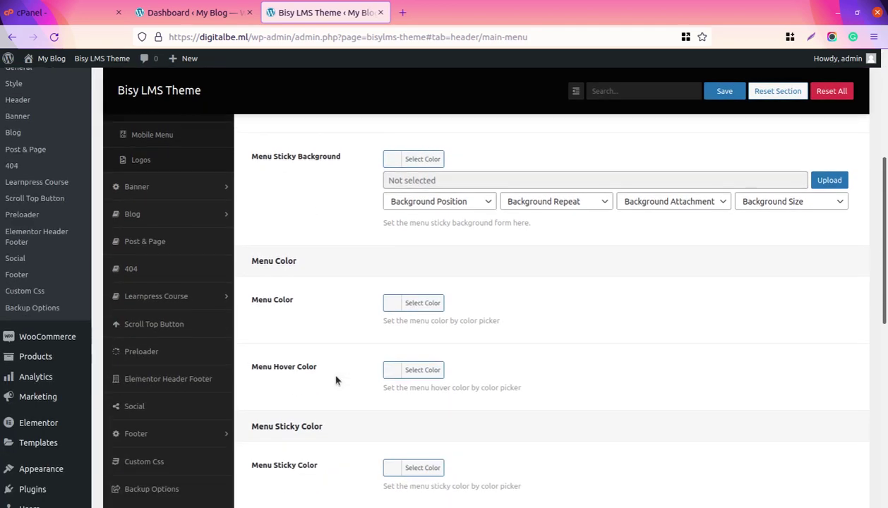
{"action": "scroll", "coordinate": [344, 394], "scroll_direction": "down", "scroll_amount": 2}
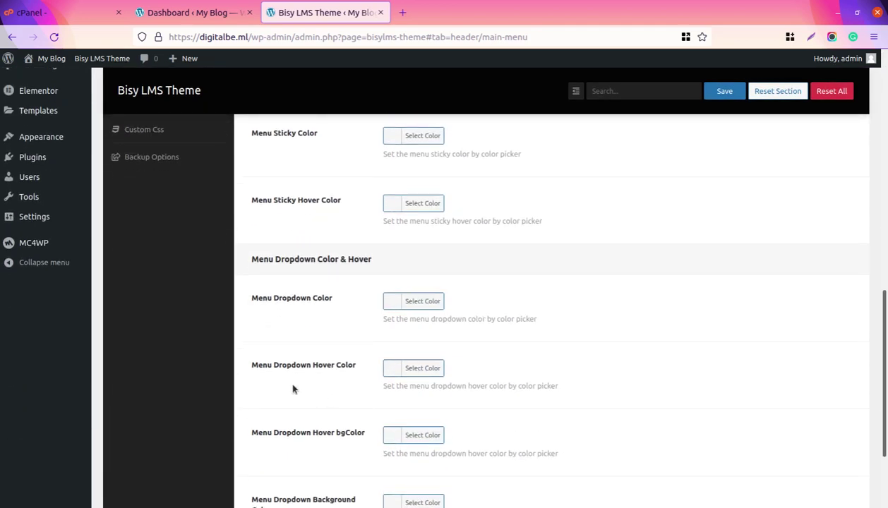
{"action": "scroll", "coordinate": [319, 395], "scroll_direction": "down", "scroll_amount": 2}
{"action": "scroll", "coordinate": [323, 415], "scroll_direction": "up", "scroll_amount": 10}
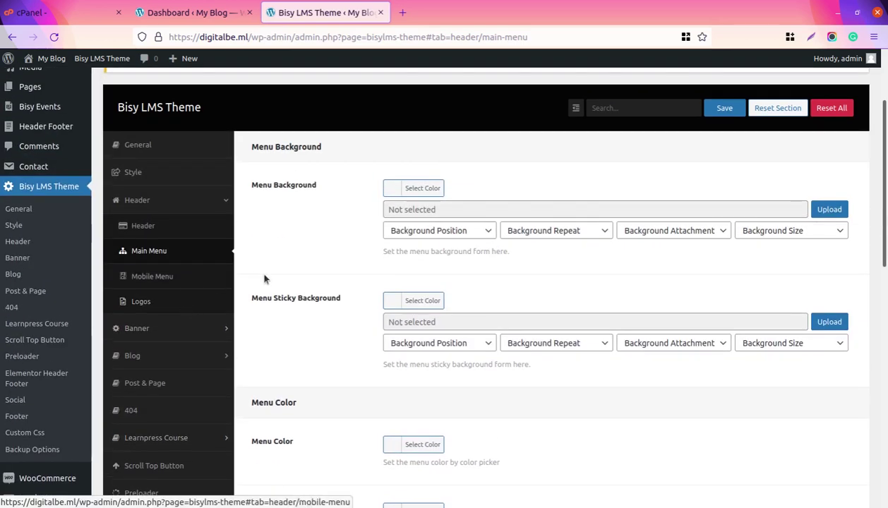
Review the header's Mobile Menu color options, as well as the main, dark and sticky logo settings under Logos.
{"action": "left_click", "coordinate": [168, 276]}
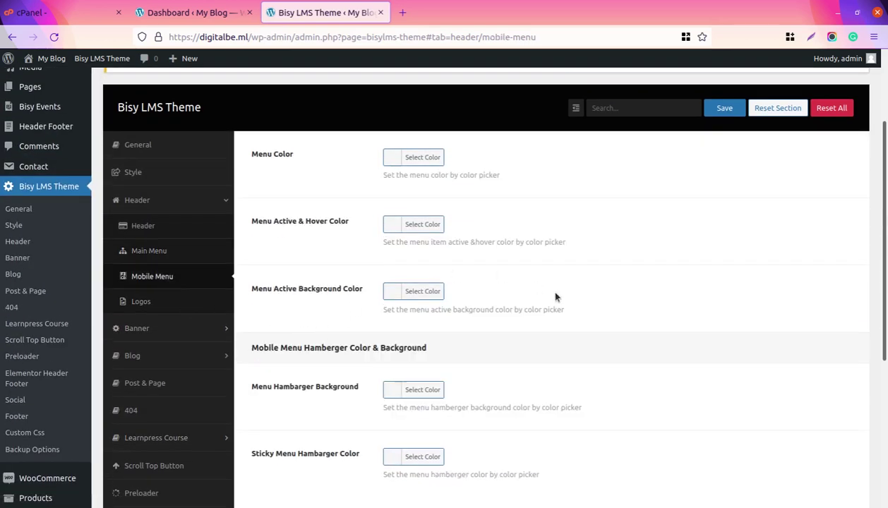
{"action": "scroll", "coordinate": [554, 297], "scroll_direction": "down", "scroll_amount": 1}
{"action": "left_click", "coordinate": [173, 240]}
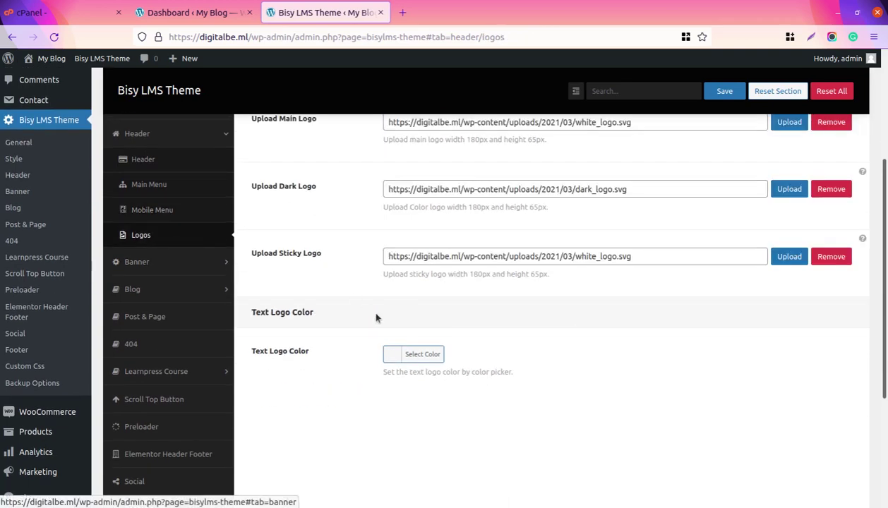
{"action": "scroll", "coordinate": [374, 315], "scroll_direction": "up", "scroll_amount": 3}
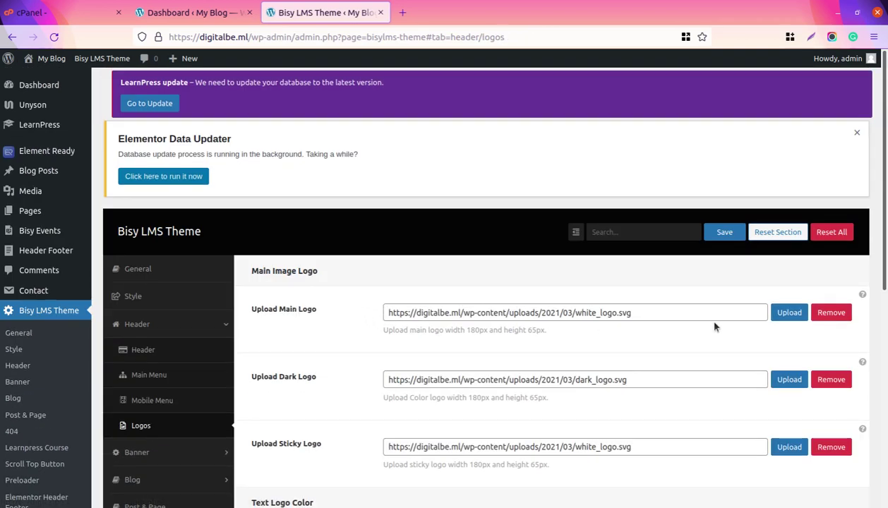
{"action": "scroll", "coordinate": [664, 360], "scroll_direction": "down", "scroll_amount": 1}
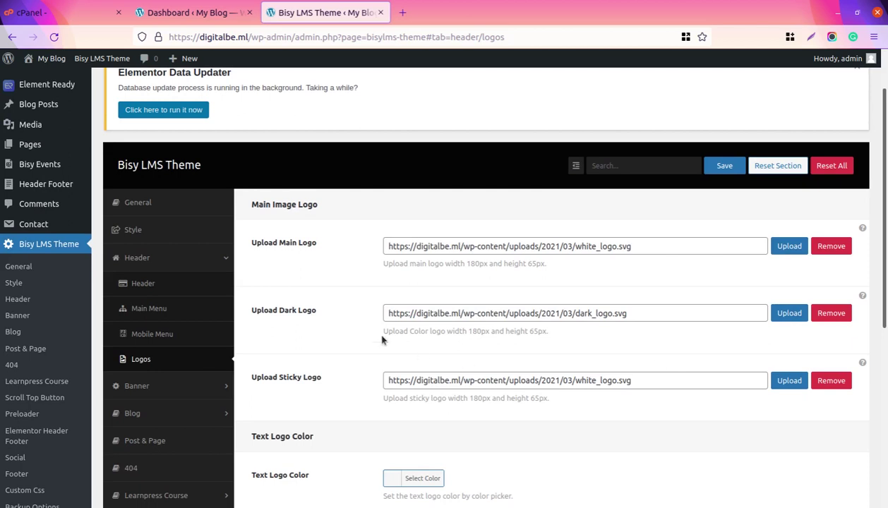
{"action": "scroll", "coordinate": [391, 443], "scroll_direction": "down", "scroll_amount": 2}
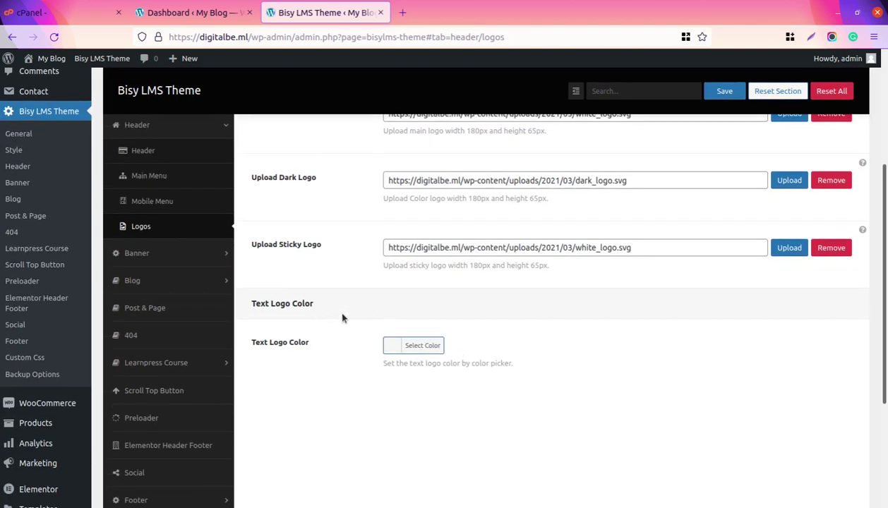
Open the Banner content settings and examine the blog banner, blog post details and page banner options.
{"action": "left_click", "coordinate": [139, 254]}
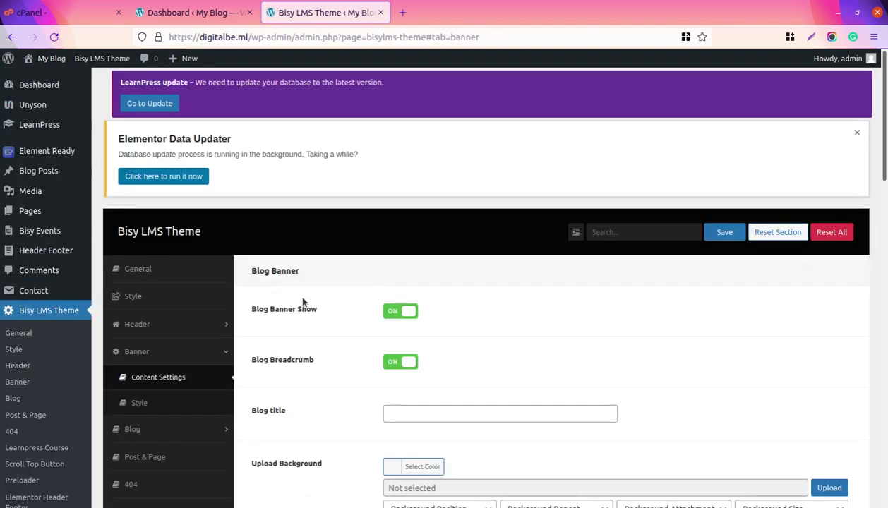
{"action": "scroll", "coordinate": [303, 302], "scroll_direction": "down", "scroll_amount": 1}
{"action": "scroll", "coordinate": [401, 257], "scroll_direction": "down", "scroll_amount": 4}
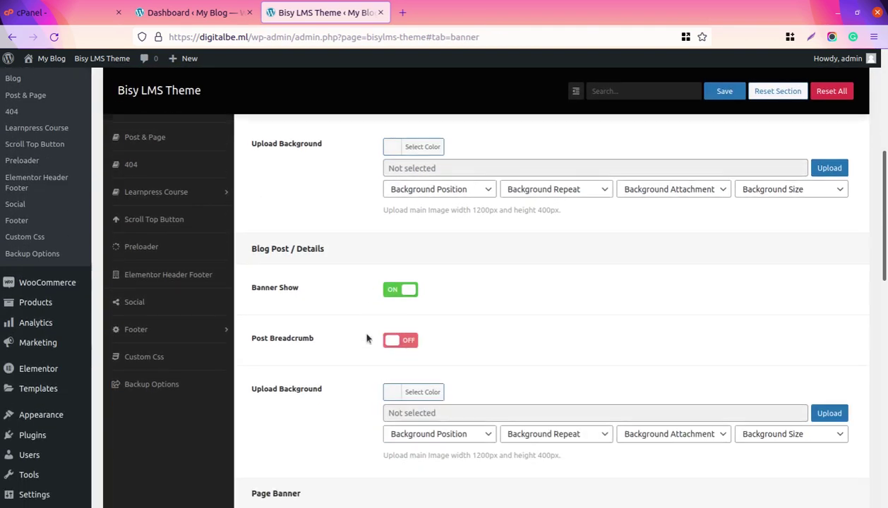
{"action": "scroll", "coordinate": [357, 335], "scroll_direction": "down", "scroll_amount": 1}
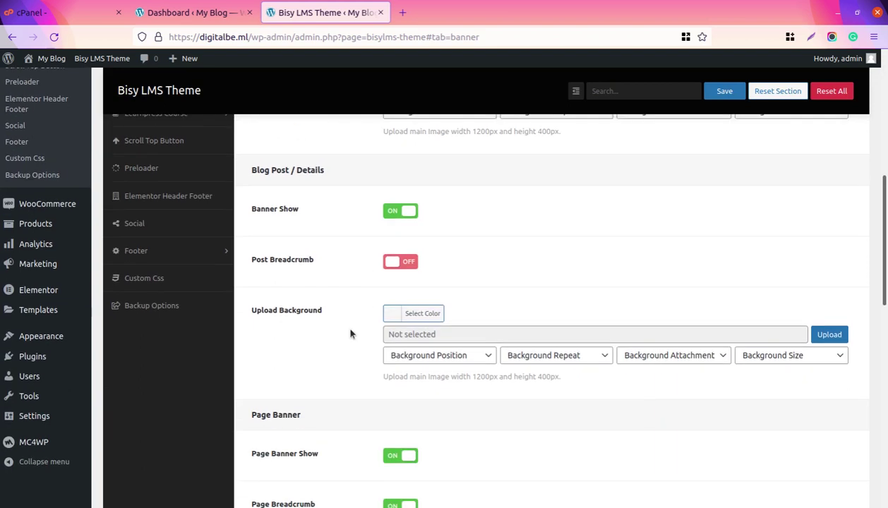
{"action": "scroll", "coordinate": [182, 215], "scroll_direction": "up", "scroll_amount": 1}
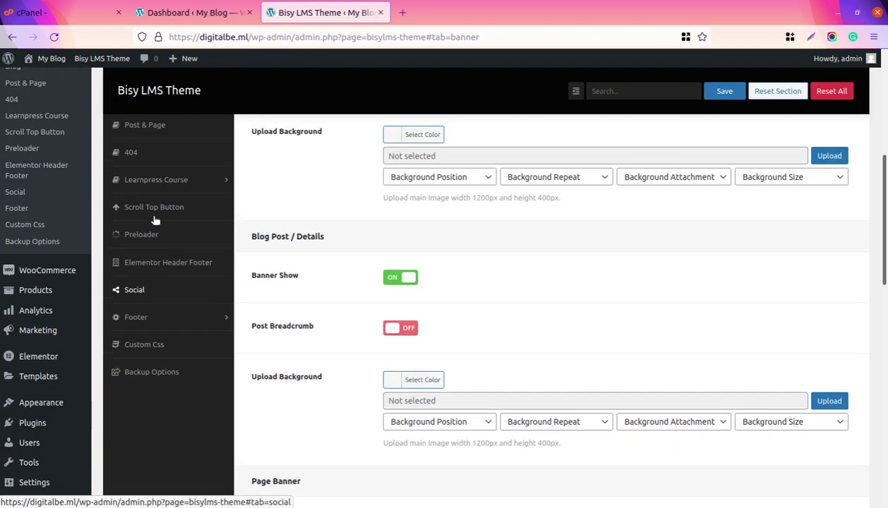
{"action": "scroll", "coordinate": [169, 265], "scroll_direction": "up", "scroll_amount": 2}
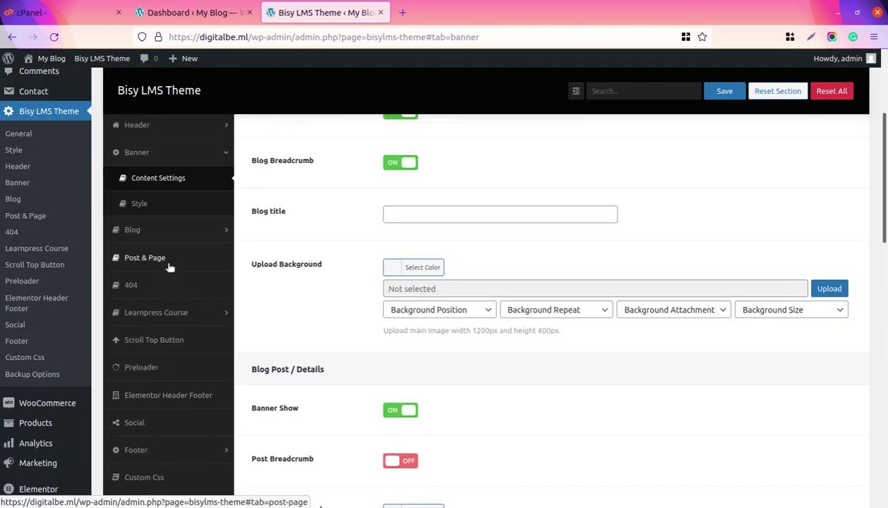
Open the Banner style options and examine the title, breadcrumb and overlay color settings.
{"action": "left_click", "coordinate": [138, 204]}
{"action": "scroll", "coordinate": [327, 302], "scroll_direction": "up", "scroll_amount": 2}
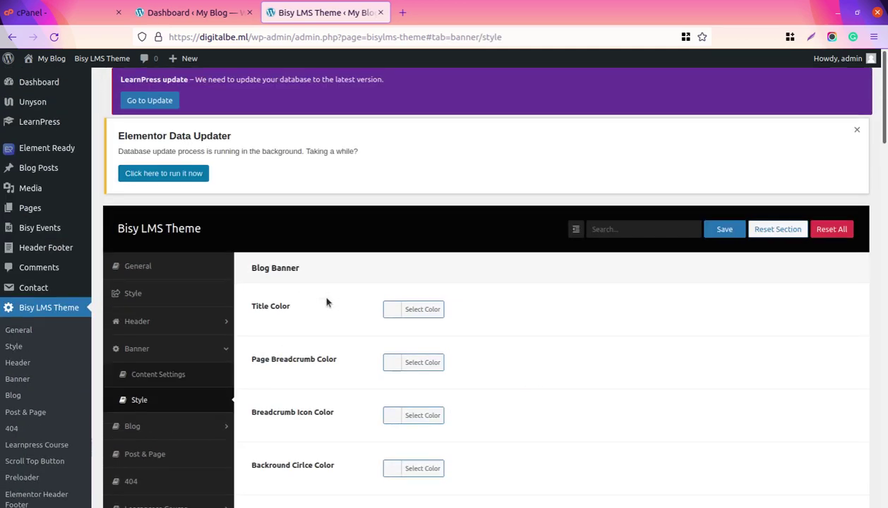
{"action": "scroll", "coordinate": [233, 291], "scroll_direction": "down", "scroll_amount": 3}
{"action": "scroll", "coordinate": [158, 198], "scroll_direction": "up", "scroll_amount": 2}
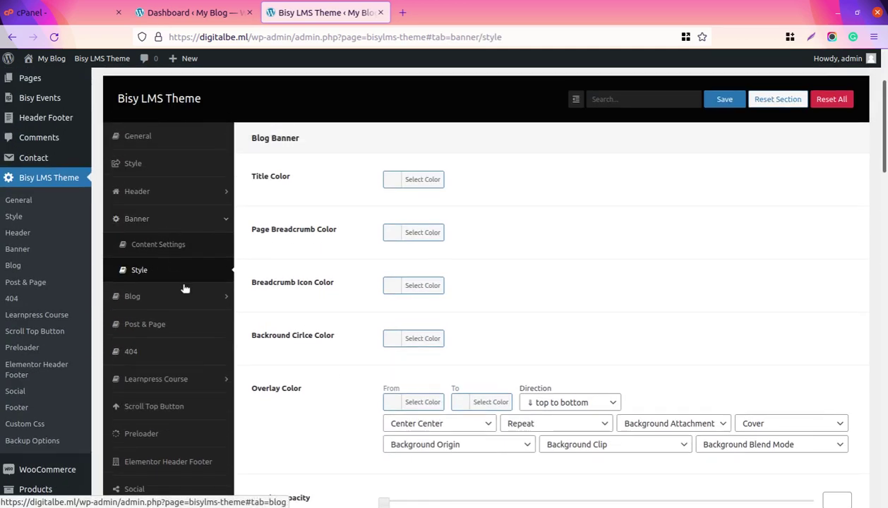
Review the general Blog options and the Post & Page settings for post thumbnail, tags, category and author information.
{"action": "left_click", "coordinate": [156, 304]}
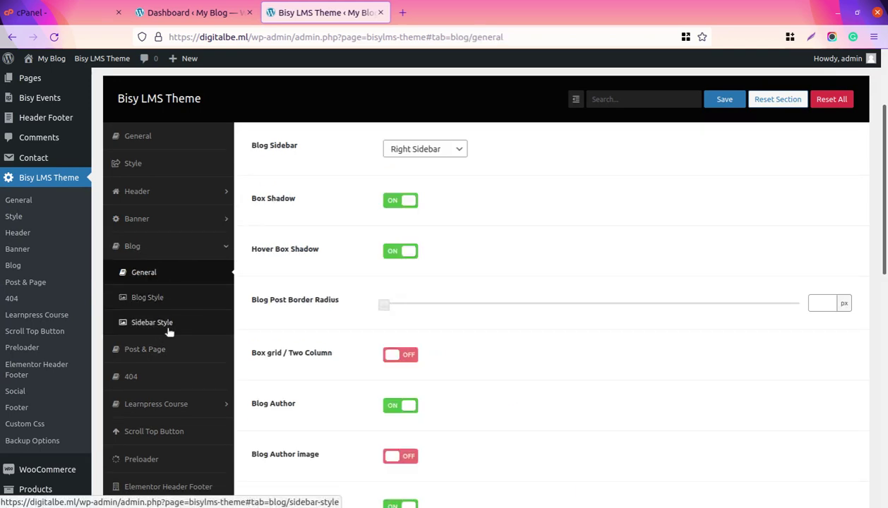
{"action": "scroll", "coordinate": [204, 326], "scroll_direction": "down", "scroll_amount": 2}
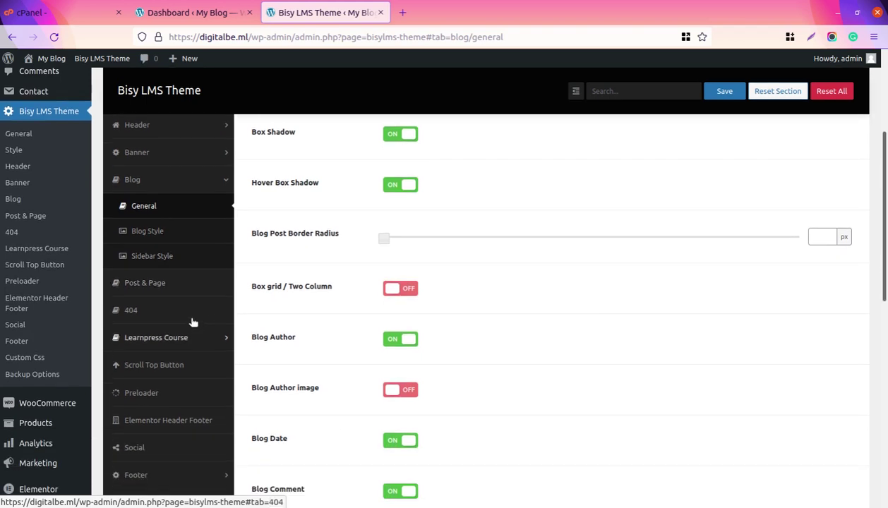
{"action": "left_click", "coordinate": [154, 285]}
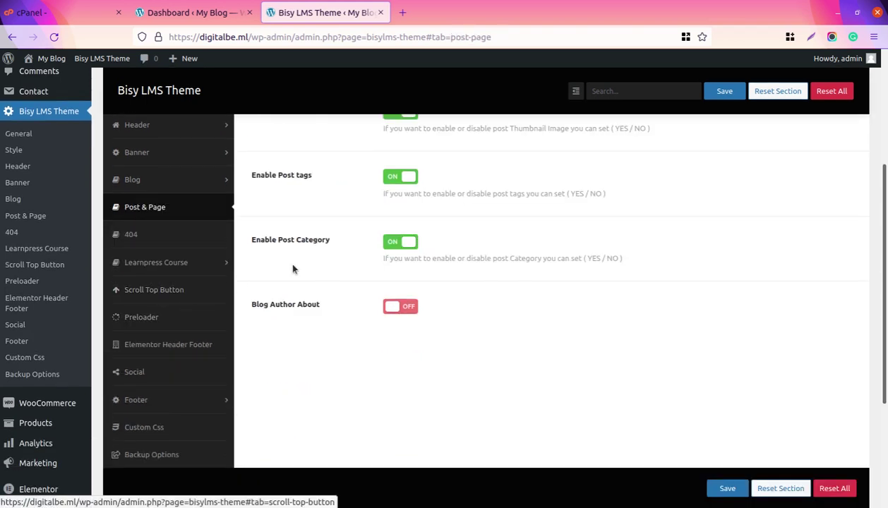
{"action": "scroll", "coordinate": [293, 269], "scroll_direction": "up", "scroll_amount": 3}
{"action": "scroll", "coordinate": [340, 304], "scroll_direction": "down", "scroll_amount": 2}
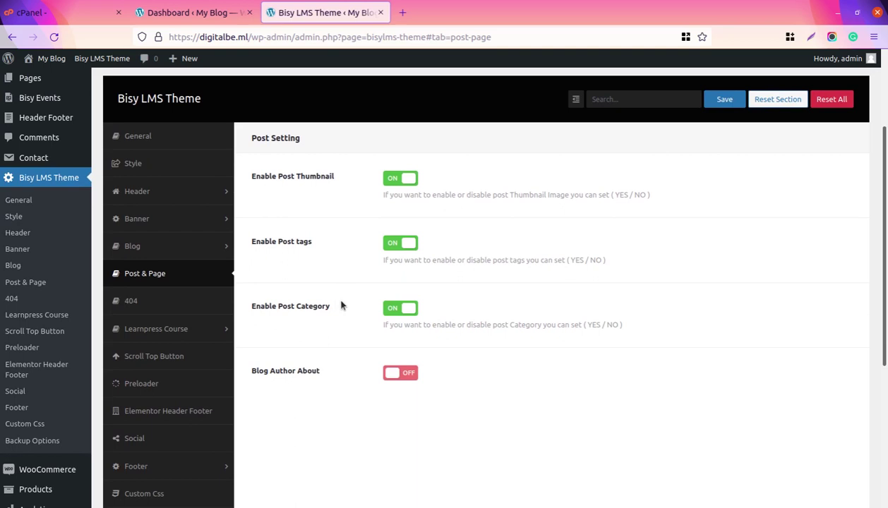
Look through the 404, Learnpress Course, Scroll Top Button and Preloader sections of the theme options.
{"action": "left_click", "coordinate": [151, 309]}
{"action": "left_click", "coordinate": [158, 332]}
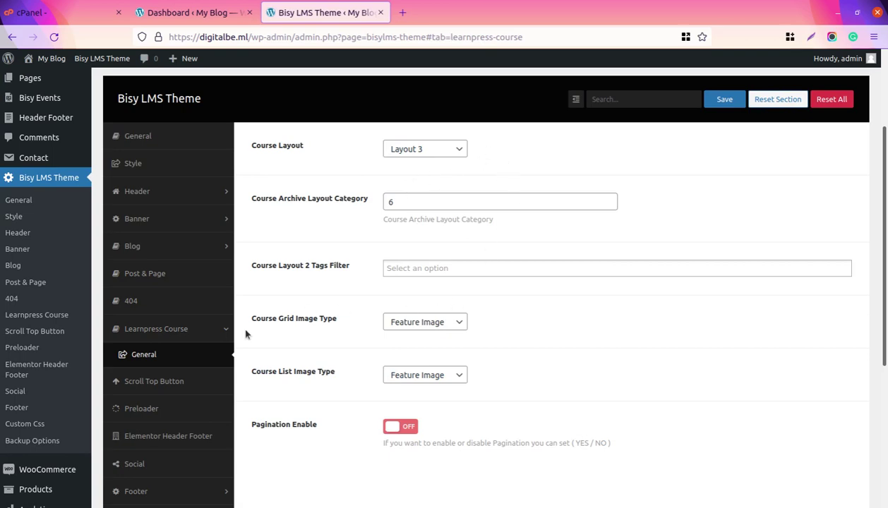
{"action": "left_click", "coordinate": [155, 382]}
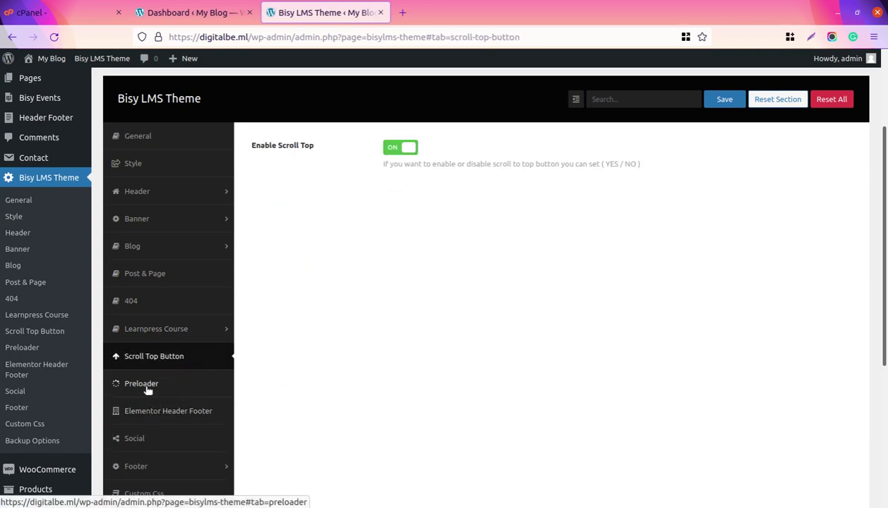
{"action": "left_click", "coordinate": [146, 391]}
Review the Social bookmark and link options, and the Elementor Header Footer enable settings.
{"action": "left_click", "coordinate": [156, 434]}
{"action": "scroll", "coordinate": [187, 426], "scroll_direction": "down", "scroll_amount": 1}
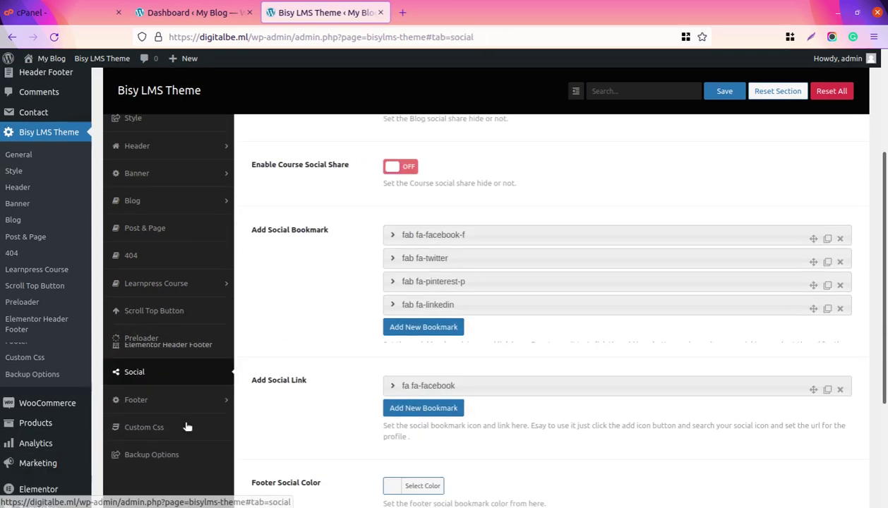
{"action": "scroll", "coordinate": [187, 426], "scroll_direction": "down", "scroll_amount": 2}
{"action": "left_click", "coordinate": [204, 283]}
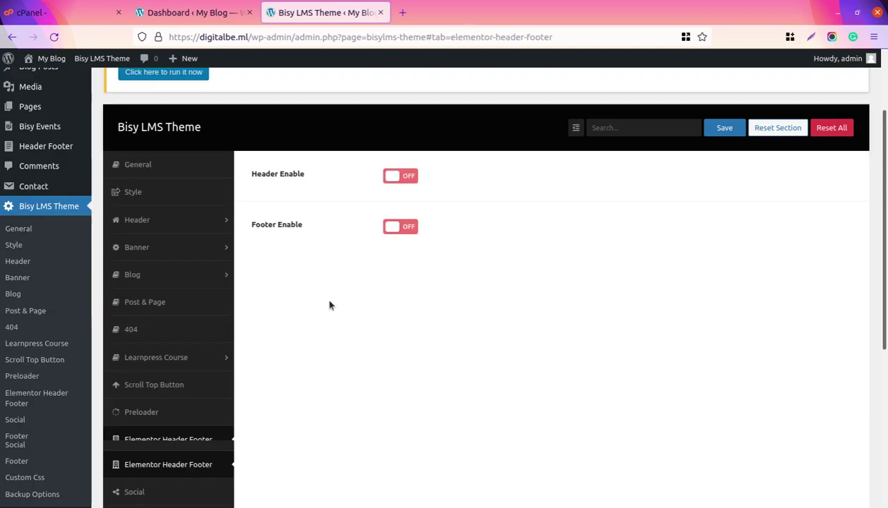
{"action": "scroll", "coordinate": [330, 305], "scroll_direction": "up", "scroll_amount": 1}
{"action": "scroll", "coordinate": [330, 305], "scroll_direction": "down", "scroll_amount": 6}
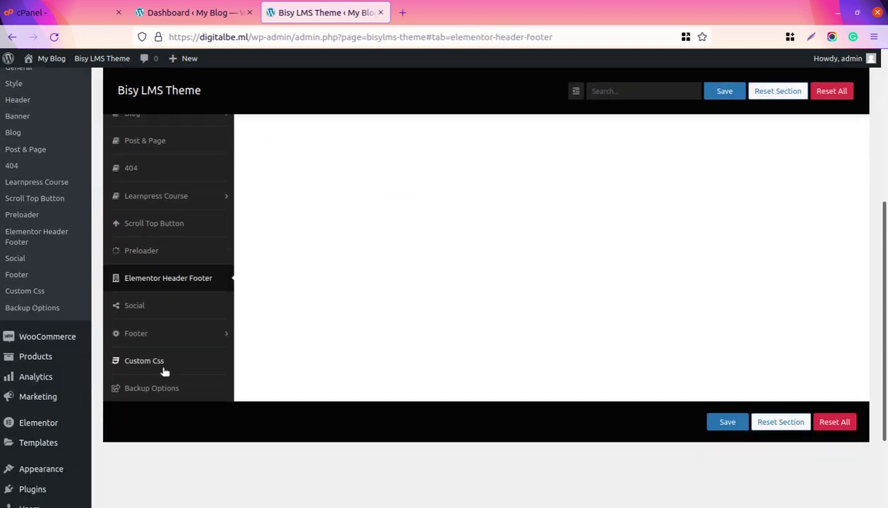
Open the Custom Css and Backup Options sections and examine the option import, export and reset controls.
{"action": "left_click", "coordinate": [164, 368]}
{"action": "left_click", "coordinate": [179, 392]}
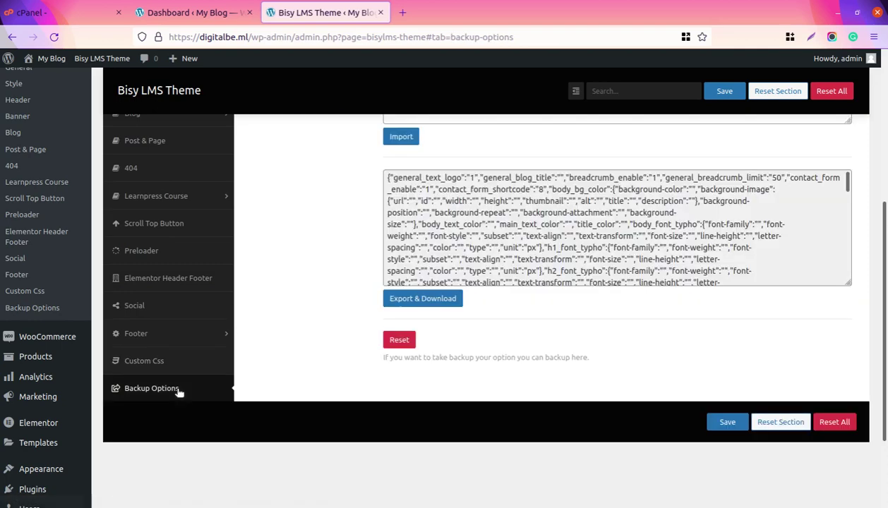
{"action": "scroll", "coordinate": [283, 412], "scroll_direction": "up", "scroll_amount": 4}
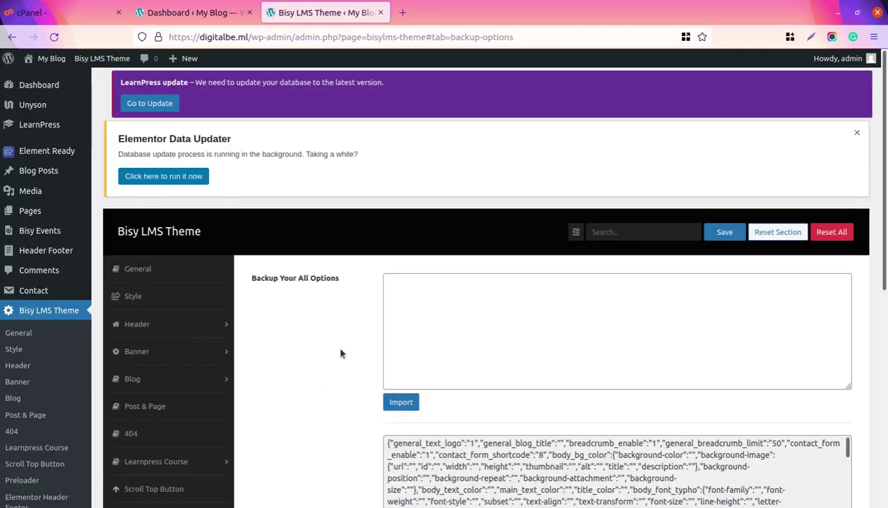
{"action": "scroll", "coordinate": [340, 354], "scroll_direction": "down", "scroll_amount": 5}
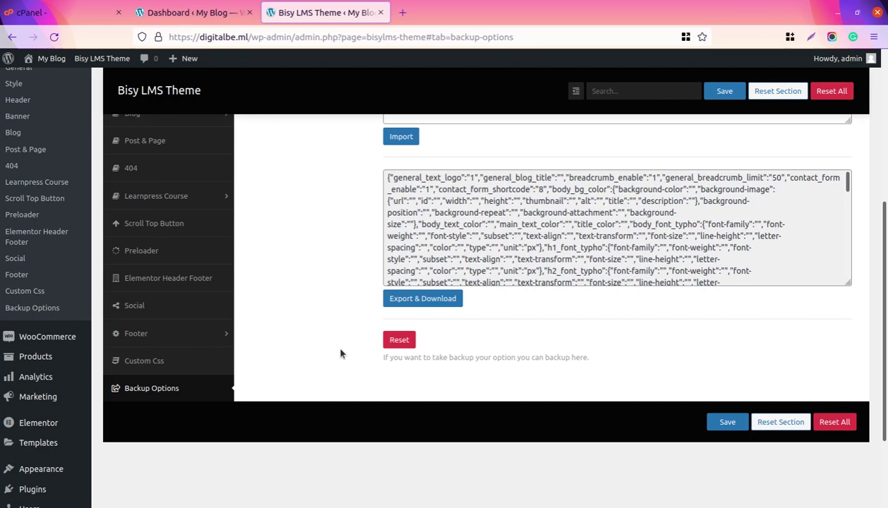
{"action": "scroll", "coordinate": [340, 353], "scroll_direction": "up", "scroll_amount": 3}
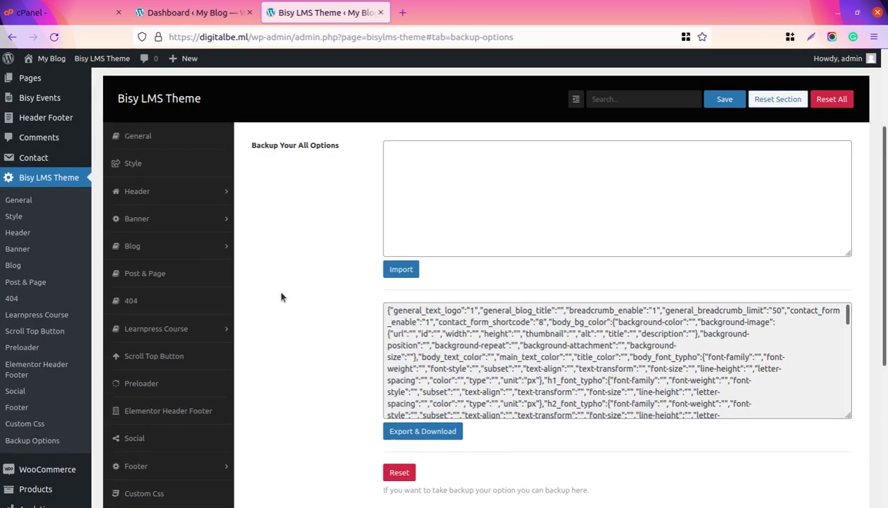
{"action": "scroll", "coordinate": [281, 297], "scroll_direction": "up", "scroll_amount": 3}
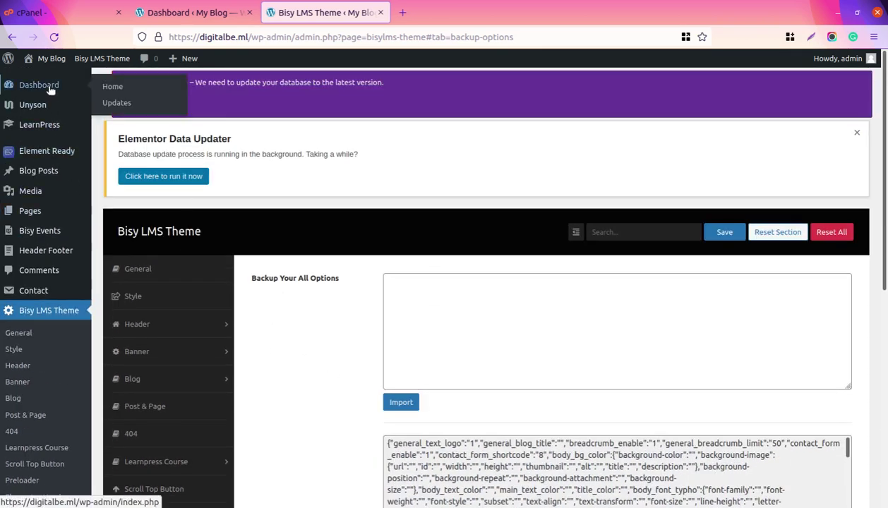
Return to the WordPress Dashboard home page from the theme options.
{"action": "left_click", "coordinate": [201, 176]}
{"action": "scroll", "coordinate": [248, 226], "scroll_direction": "down", "scroll_amount": 4}
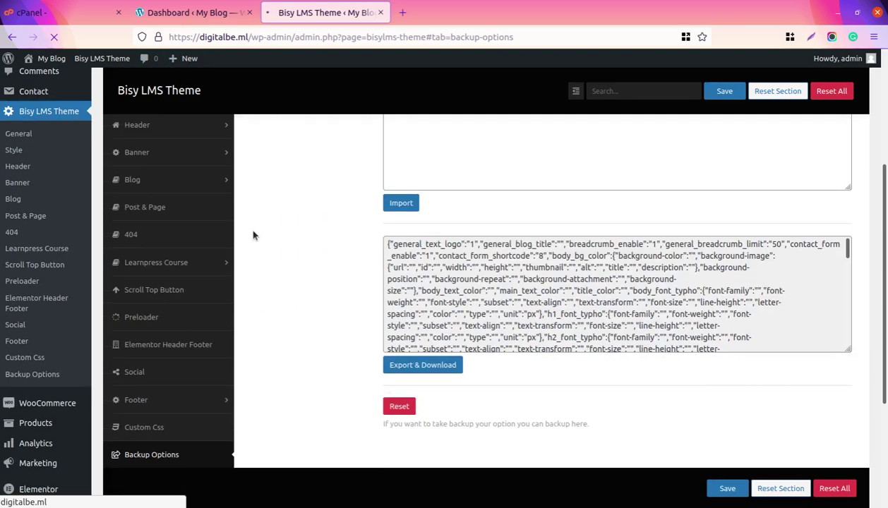
{"action": "scroll", "coordinate": [253, 235], "scroll_direction": "down", "scroll_amount": 4}
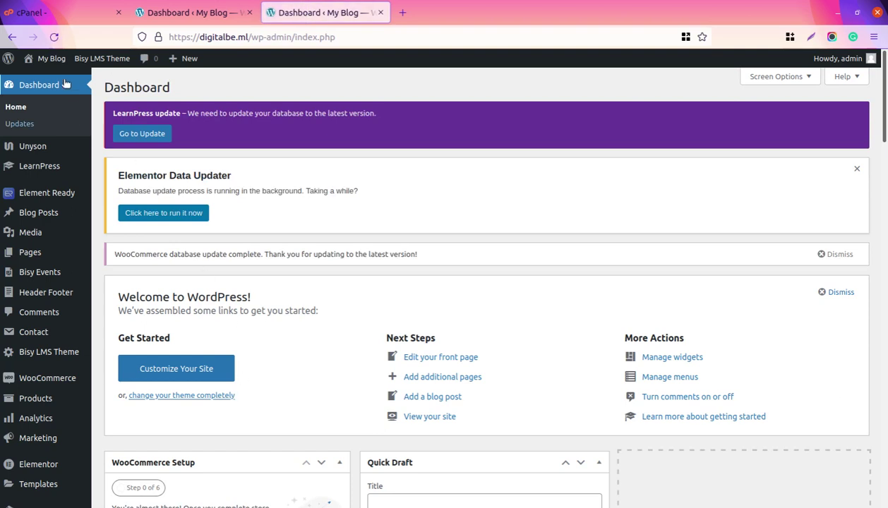
Open the My Blog site's front end in a new browser tab and switch to it.
{"action": "mouse_move", "coordinate": [57, 65]}
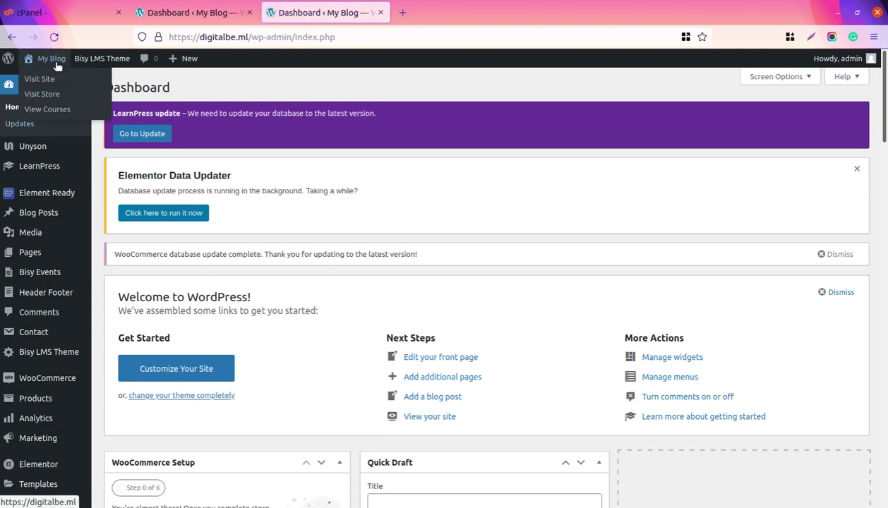
{"action": "middle_click", "coordinate": [26, 82]}
{"action": "left_click", "coordinate": [406, 13]}
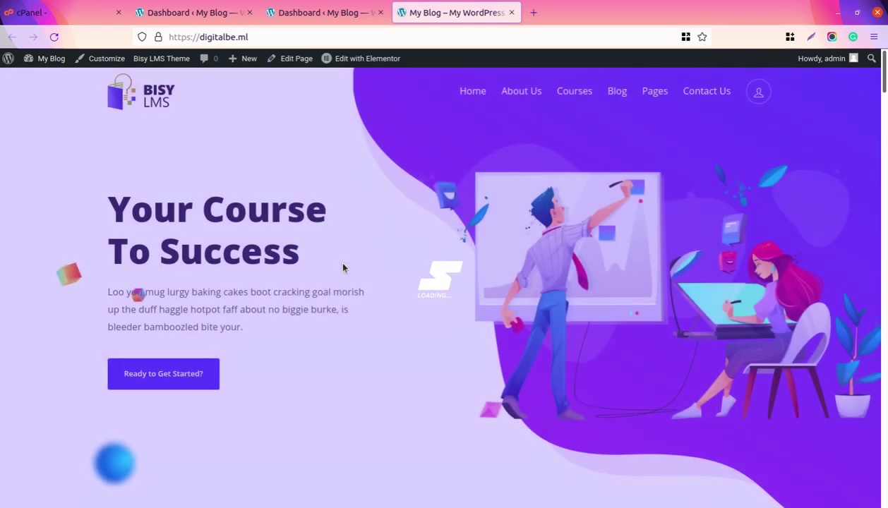
Examine the imported homepage's popular course categories, exam support section, online course cards and Top Institutions section.
{"action": "scroll", "coordinate": [568, 300], "scroll_direction": "down", "scroll_amount": 3}
{"action": "scroll", "coordinate": [576, 303], "scroll_direction": "down", "scroll_amount": 4}
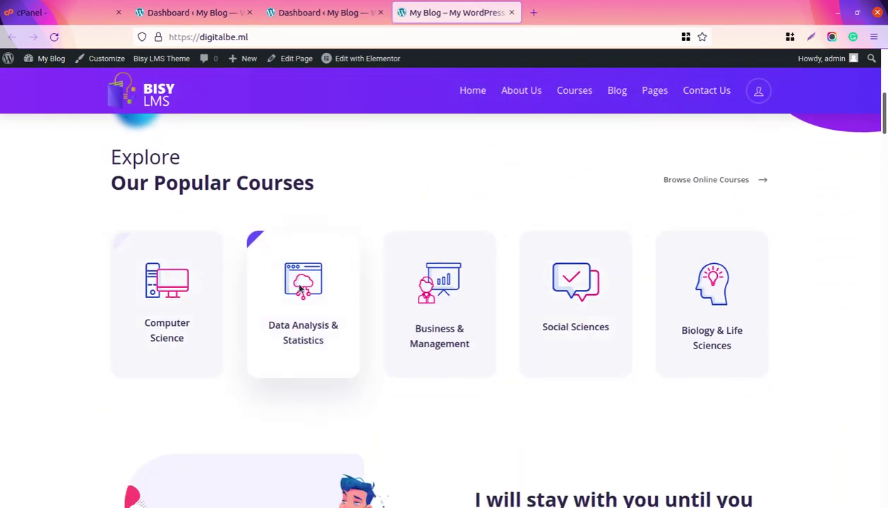
{"action": "scroll", "coordinate": [340, 290], "scroll_direction": "down", "scroll_amount": 3}
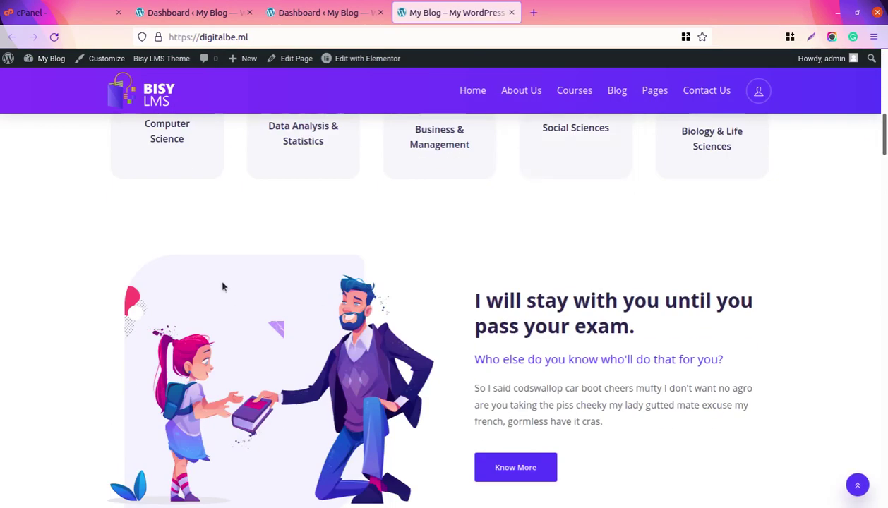
{"action": "scroll", "coordinate": [222, 287], "scroll_direction": "down", "scroll_amount": 7}
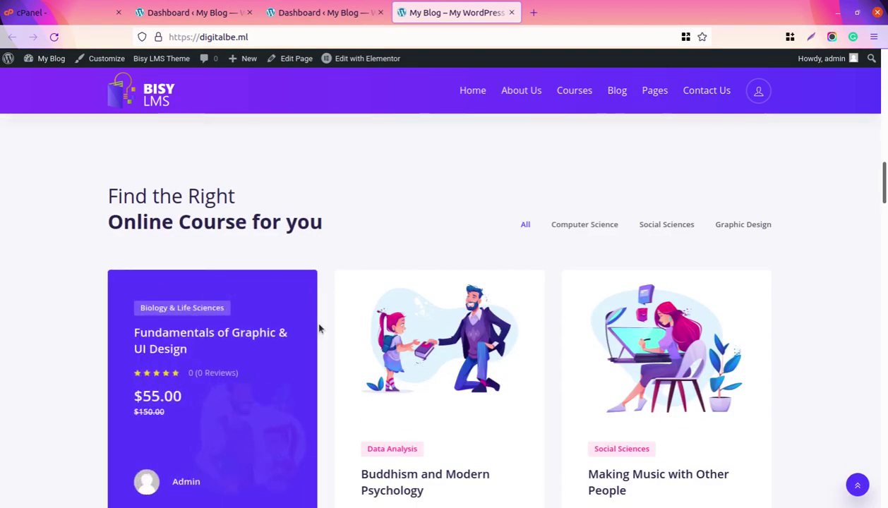
{"action": "scroll", "coordinate": [729, 350], "scroll_direction": "down", "scroll_amount": 1}
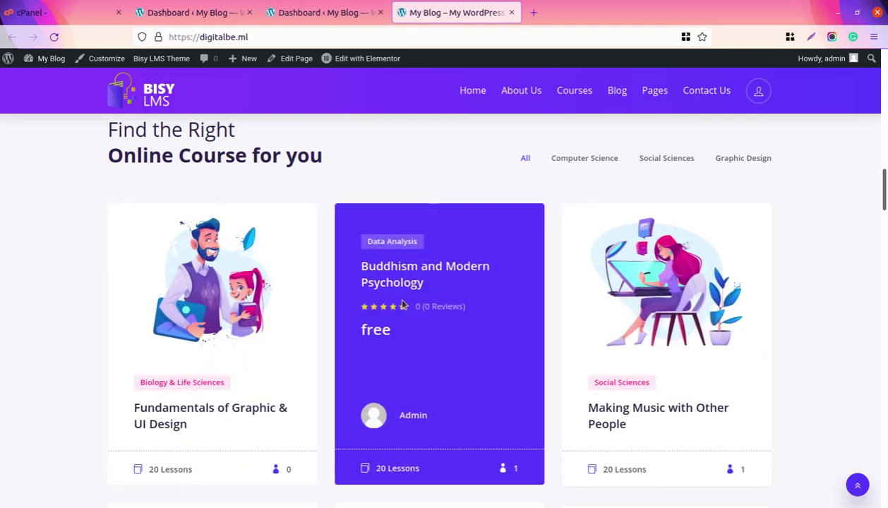
{"action": "scroll", "coordinate": [403, 304], "scroll_direction": "down", "scroll_amount": 4}
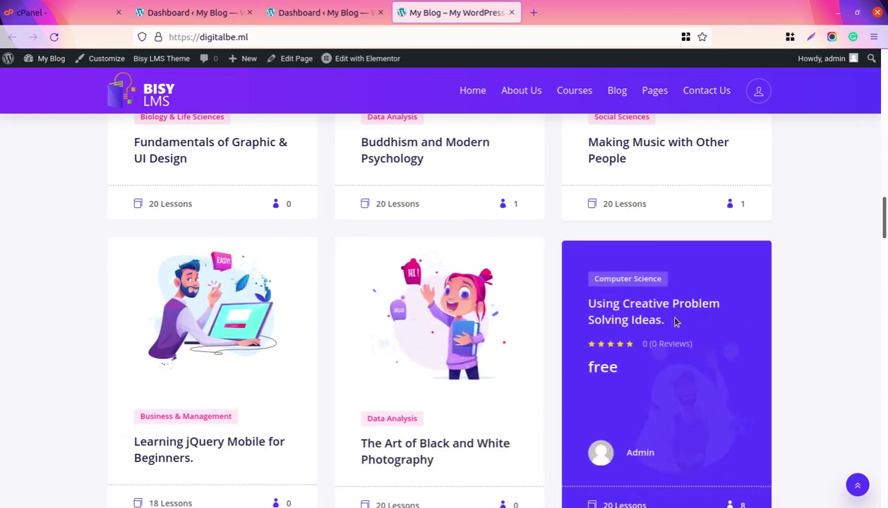
{"action": "scroll", "coordinate": [674, 322], "scroll_direction": "down", "scroll_amount": 5}
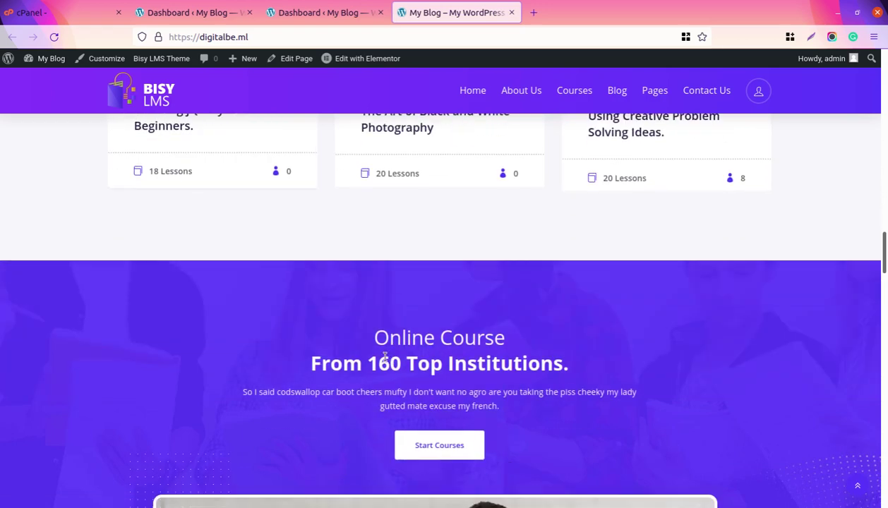
{"action": "scroll", "coordinate": [286, 342], "scroll_direction": "down", "scroll_amount": 6}
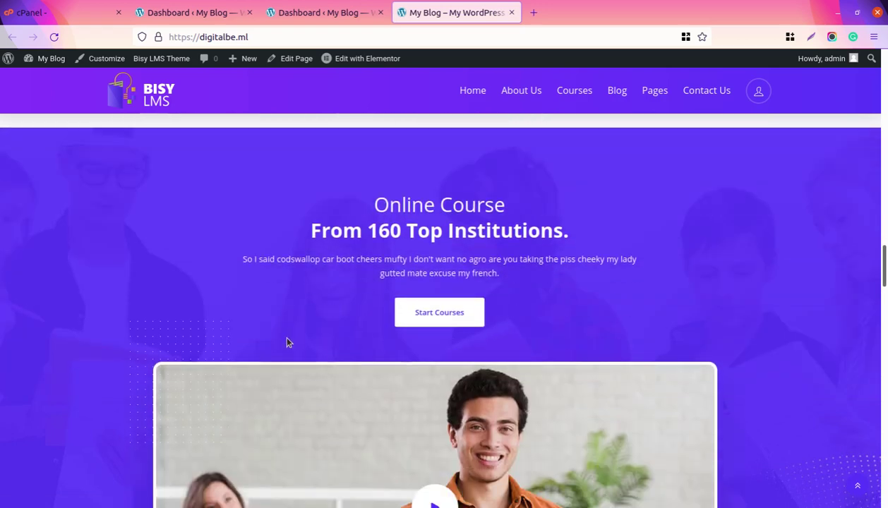